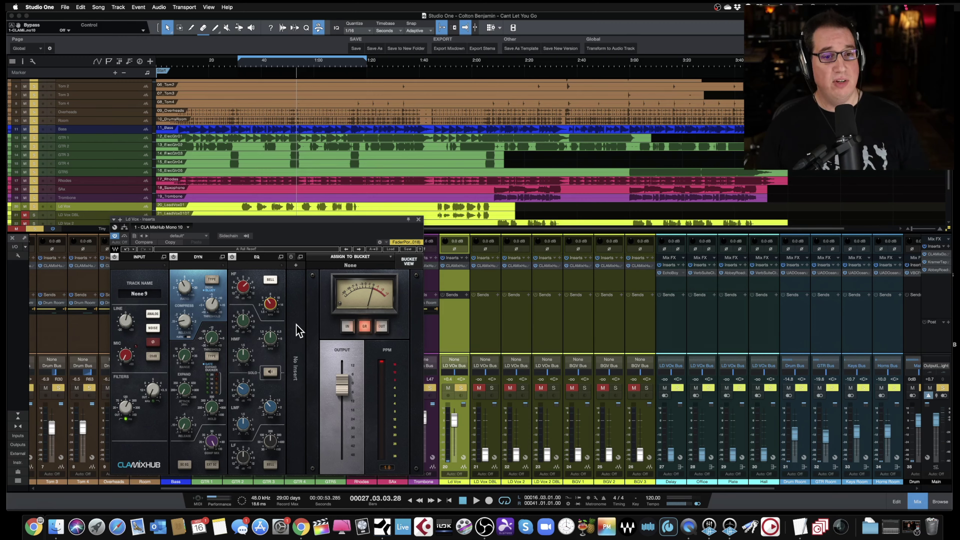
left_click_drag(264, 219, 264, 221)
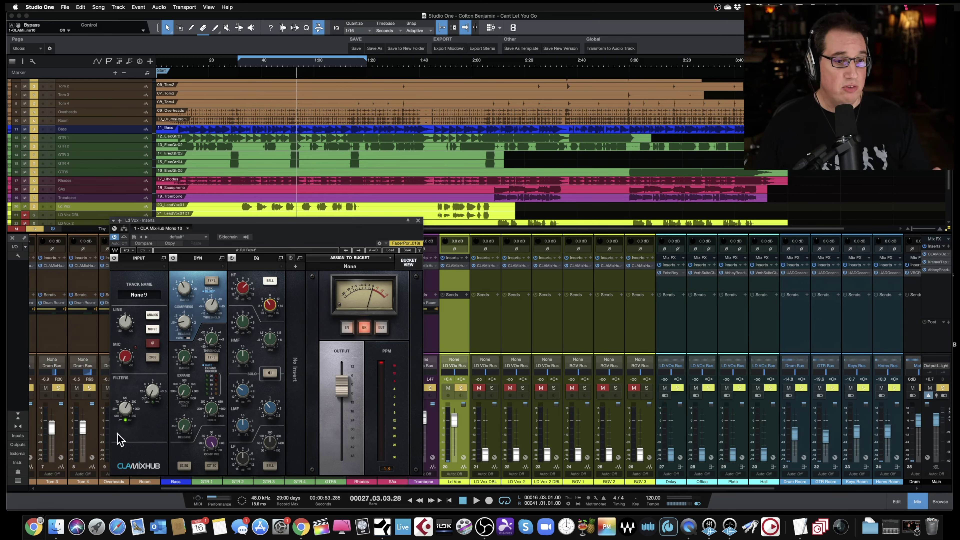
mouse_move(122, 409)
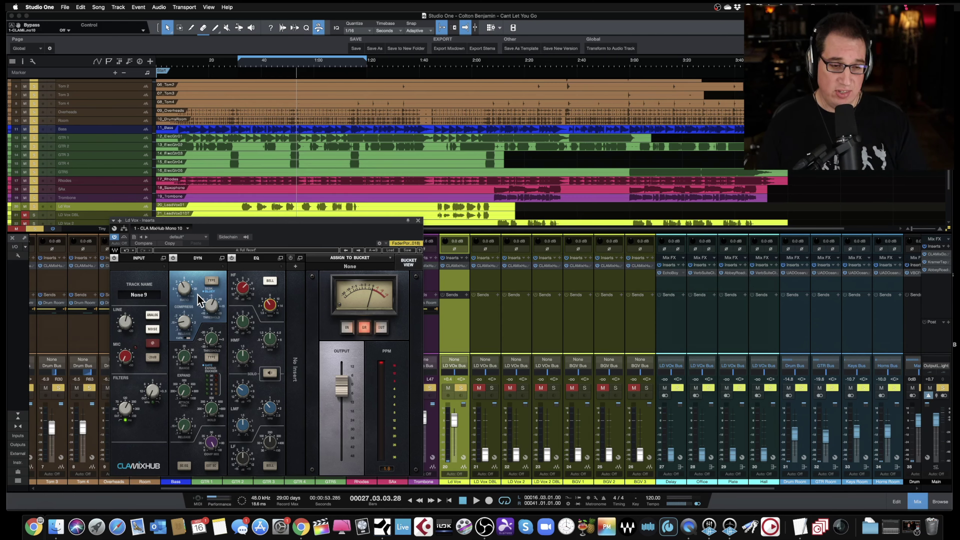
left_click_drag(249, 220, 246, 214)
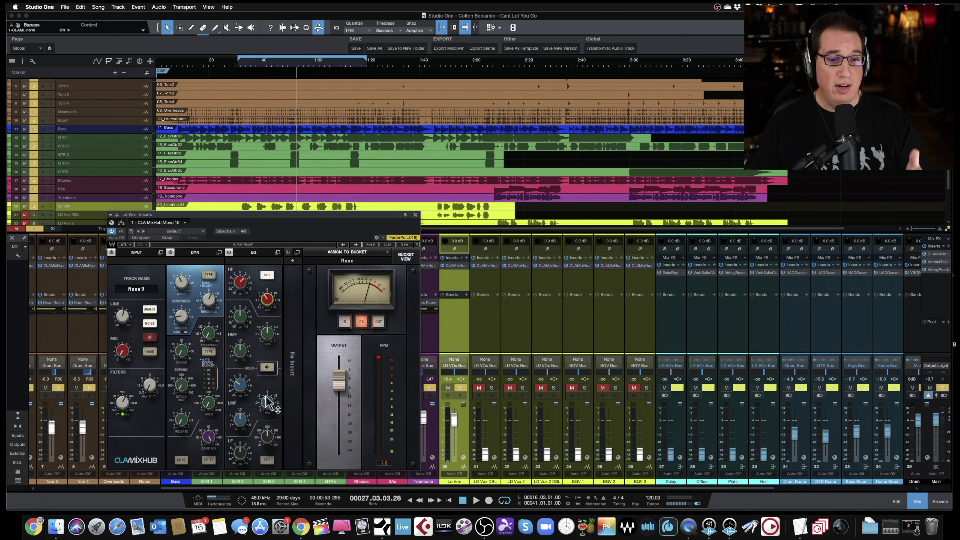
mouse_move(267, 402)
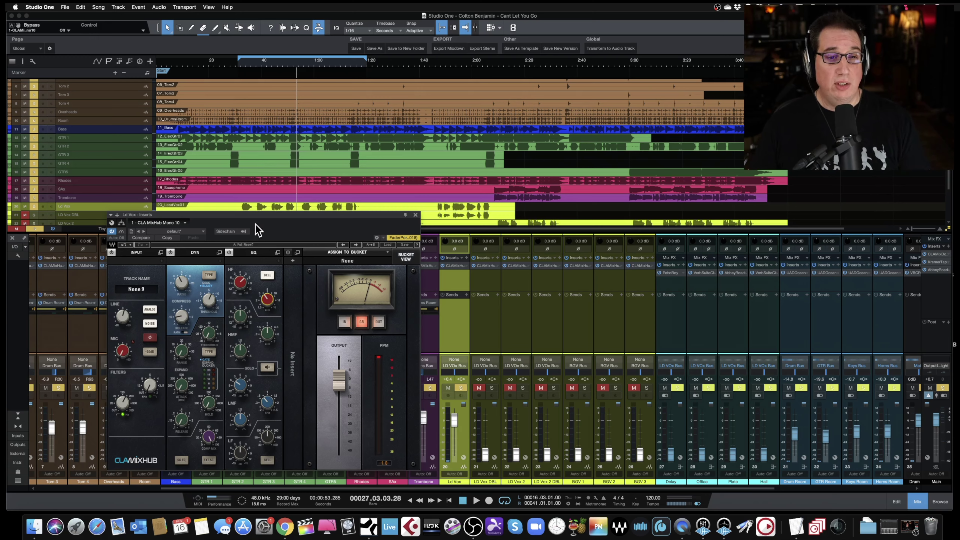
left_click_drag(262, 215, 264, 191)
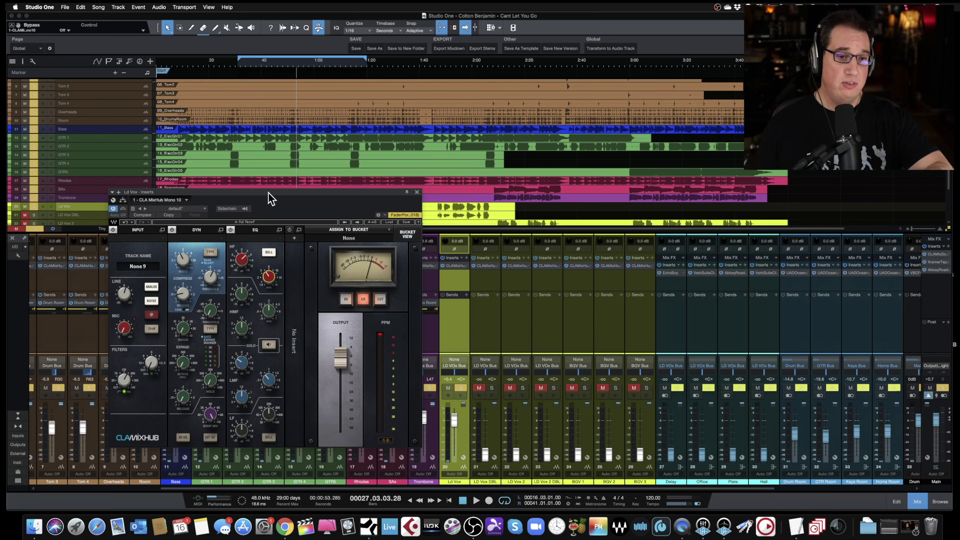
left_click_drag(268, 193, 270, 208)
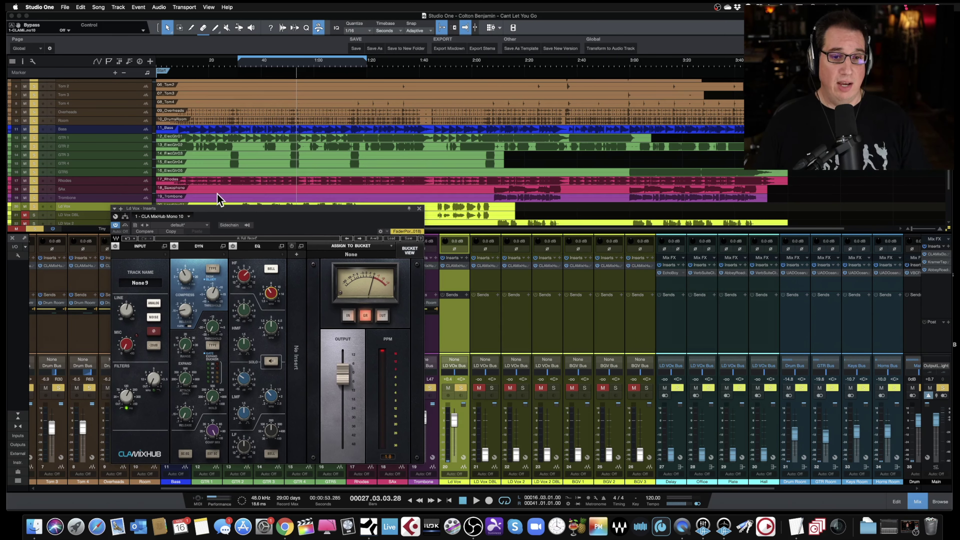
- Play the song from bar 18 and set the Ld Vox EQ's HF gain to about 3.9 in the CLA MixHub
left_click(244, 61)
key("space")
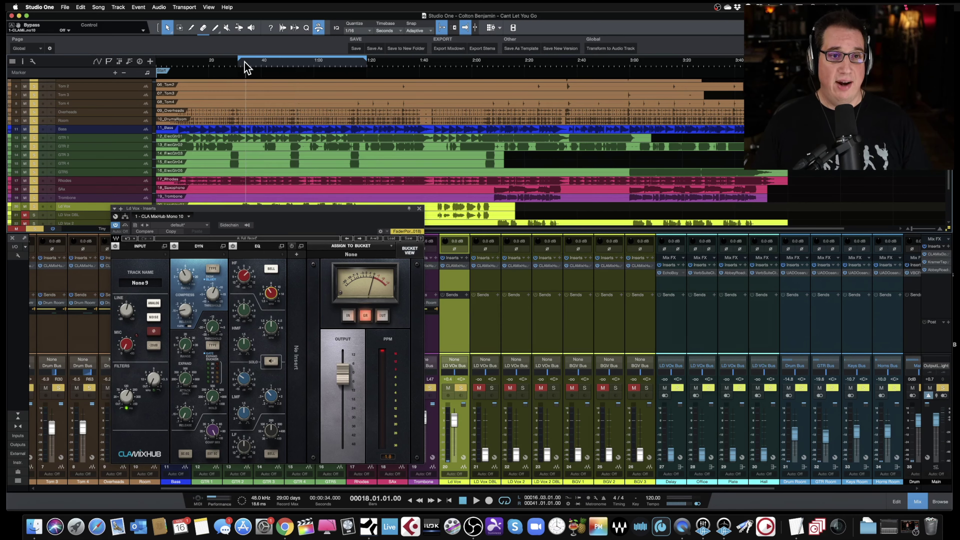
left_click_drag(267, 208, 266, 214)
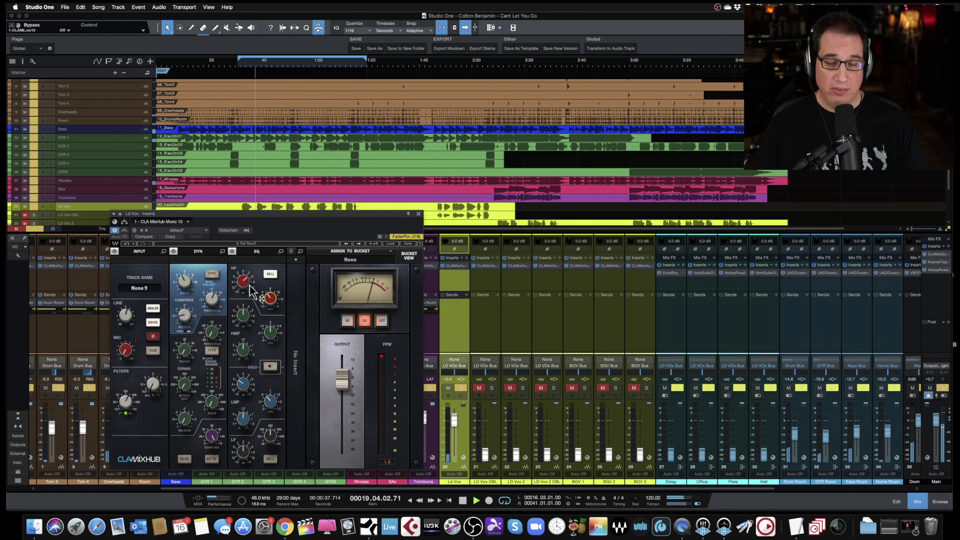
left_click_drag(244, 281, 244, 282)
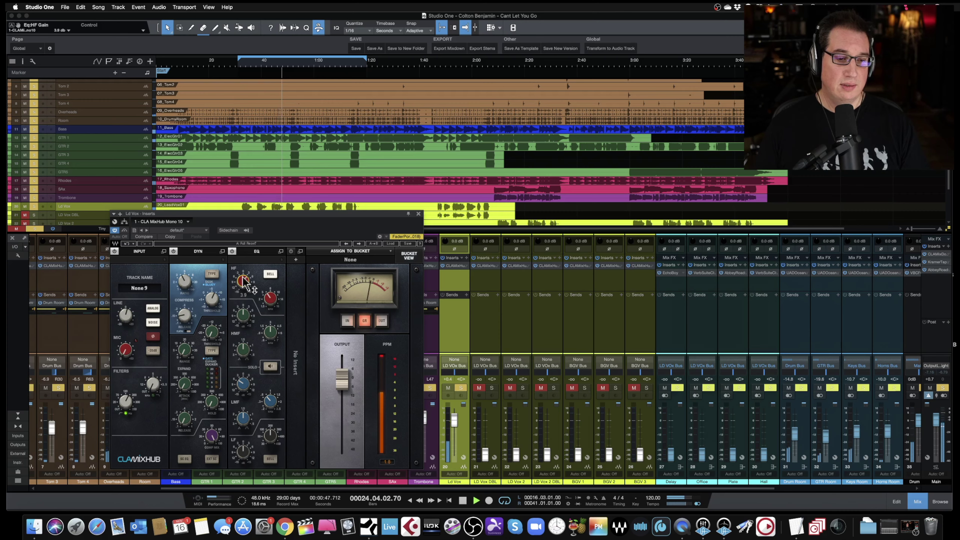
- Raise the MixHub output level slightly and cut the LMF gain to -5.4 dB, stopping playback when finished
left_click_drag(342, 384, 342, 381)
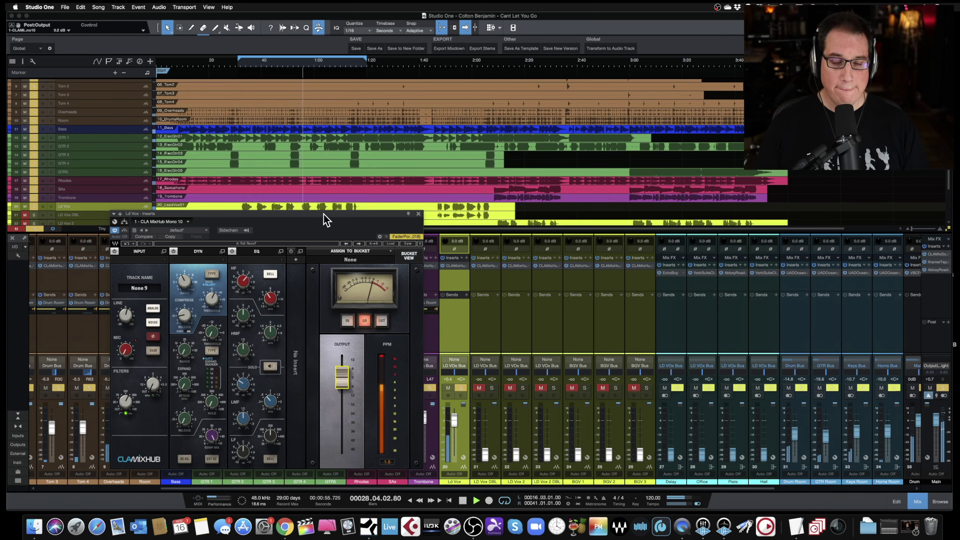
left_click_drag(324, 214, 319, 199)
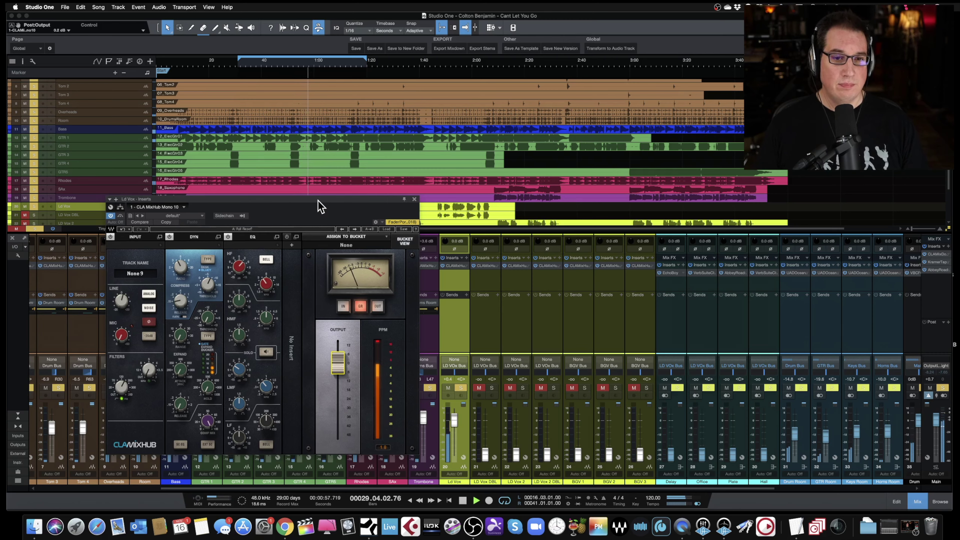
mouse_move(242, 370)
left_mouse_down()
mouse_move(242, 392)
mouse_move(234, 369)
left_mouse_up()
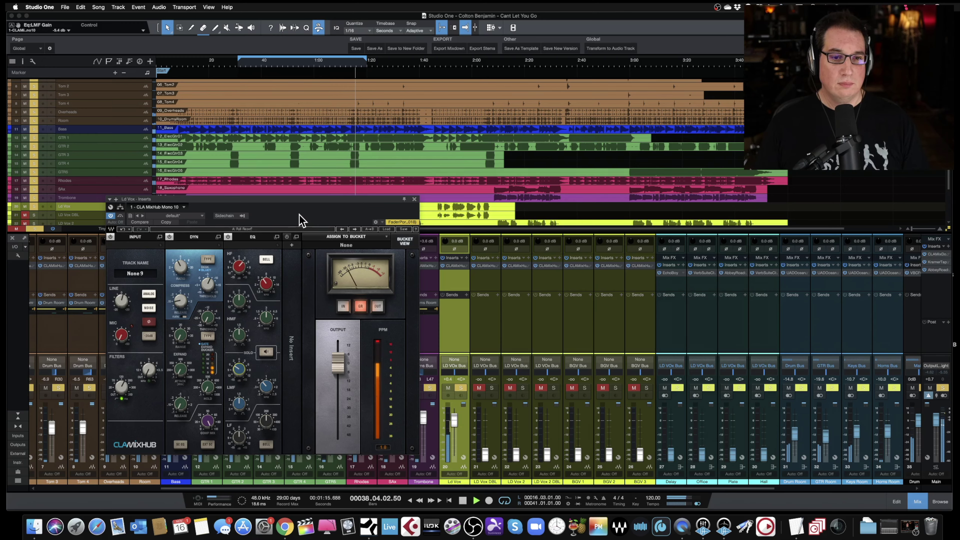
key("space")
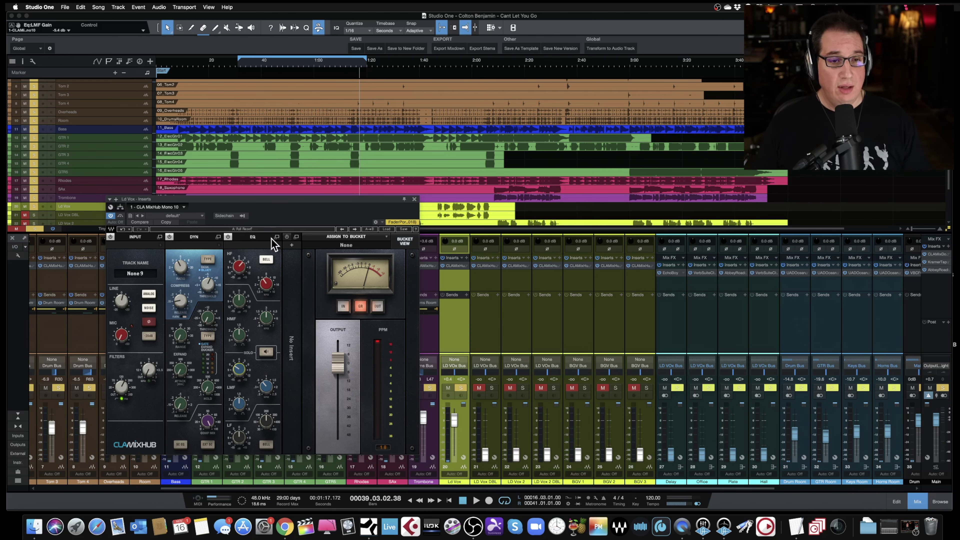
left_click_drag(270, 205, 276, 227)
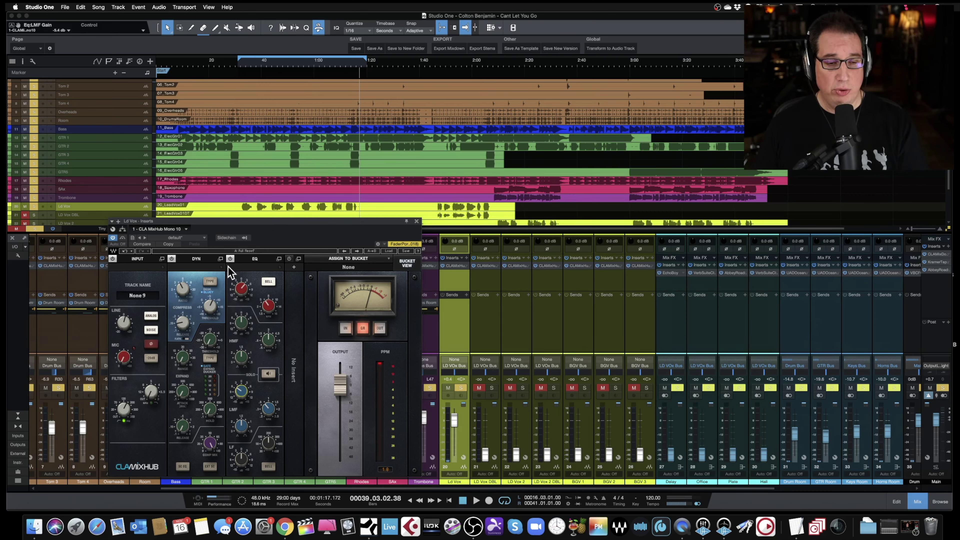
left_click_drag(253, 222, 250, 219)
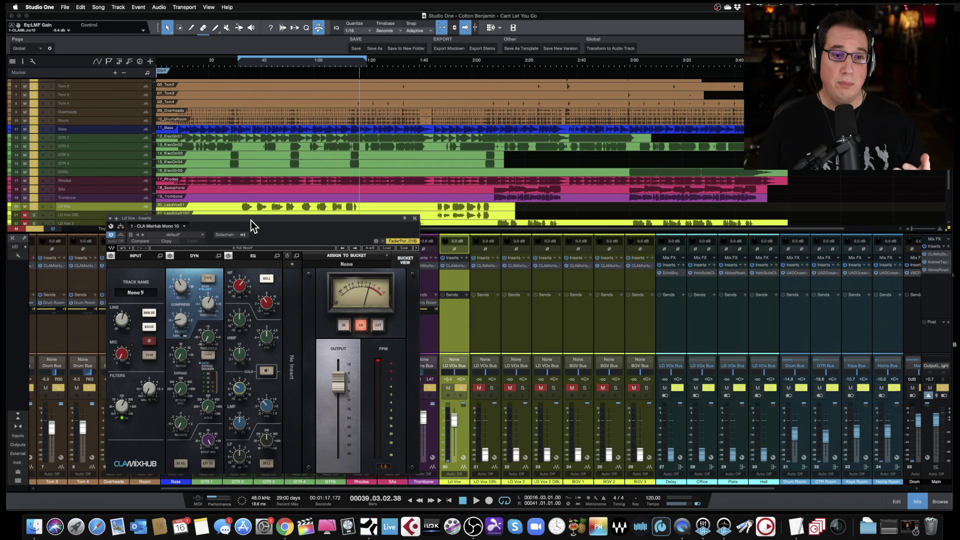
left_click_drag(249, 219, 252, 219)
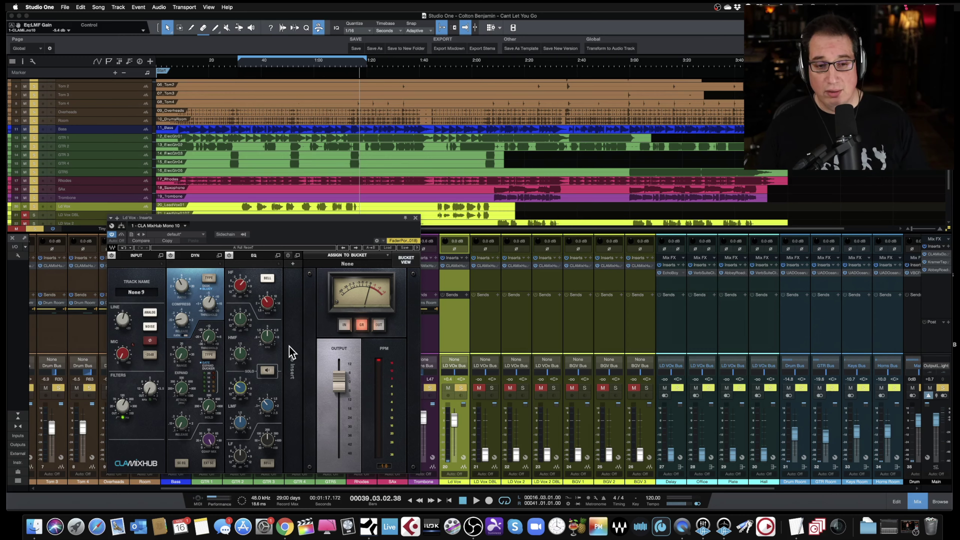
- Add the CLA-2A from the Dynamics plug-ins to the MixHub's empty insert slot on Ld Vox
left_click_drag(296, 218, 295, 186)
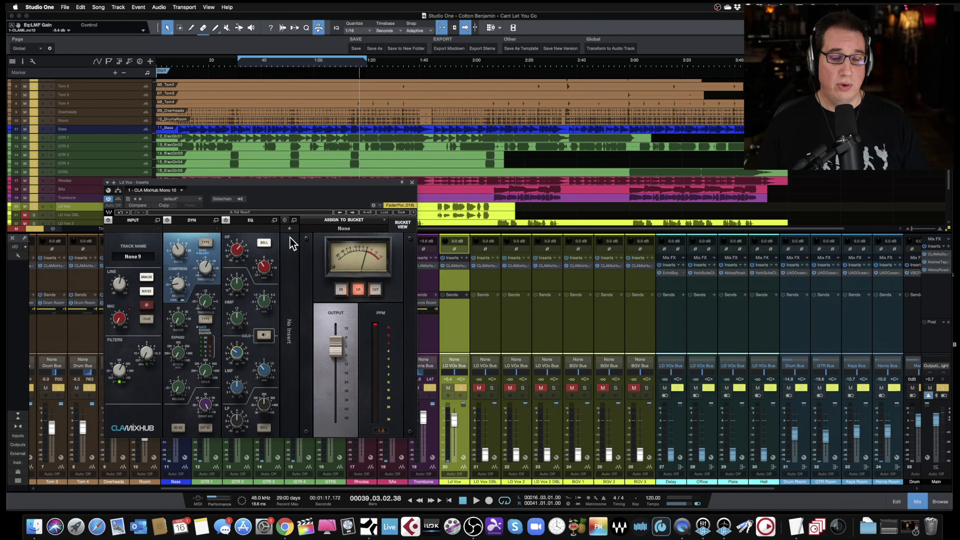
left_click(290, 229)
mouse_move(294, 236)
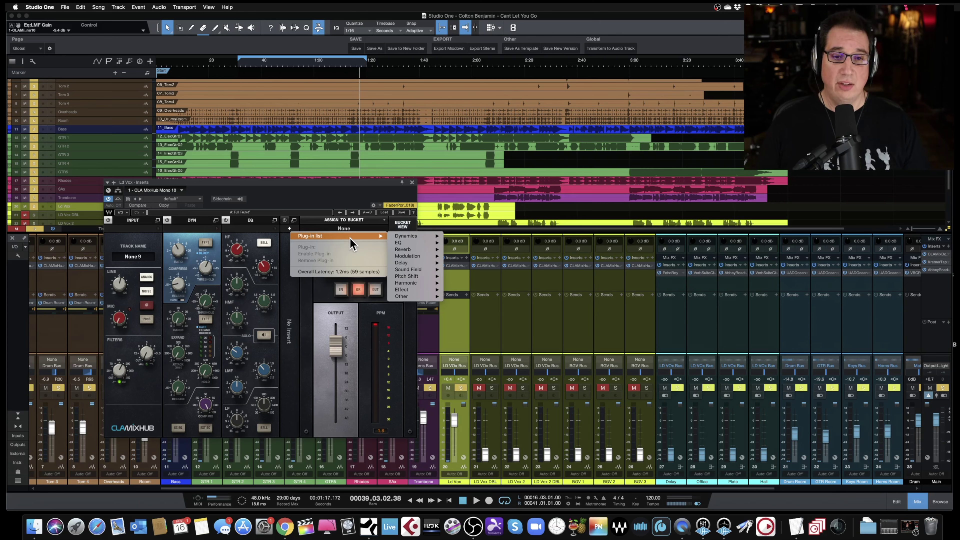
mouse_move(422, 237)
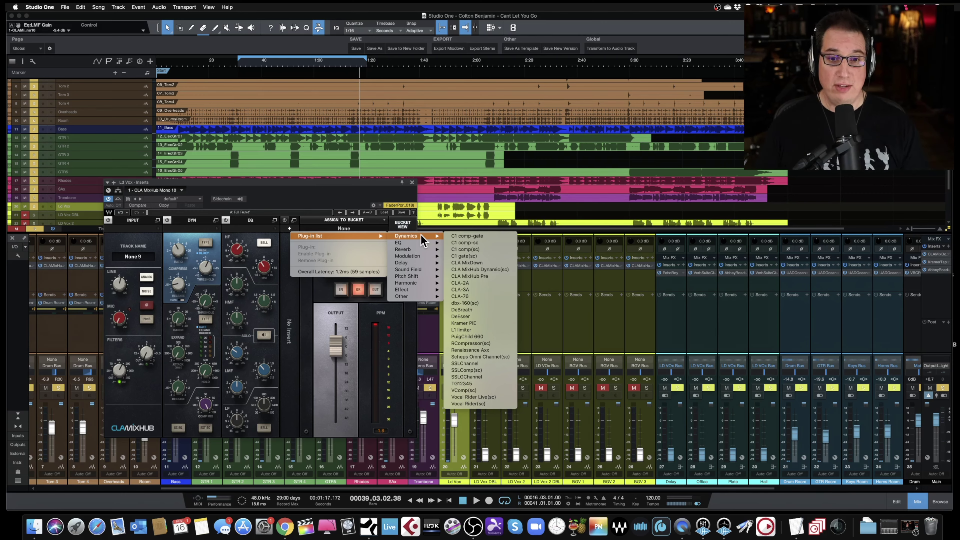
left_click(468, 284)
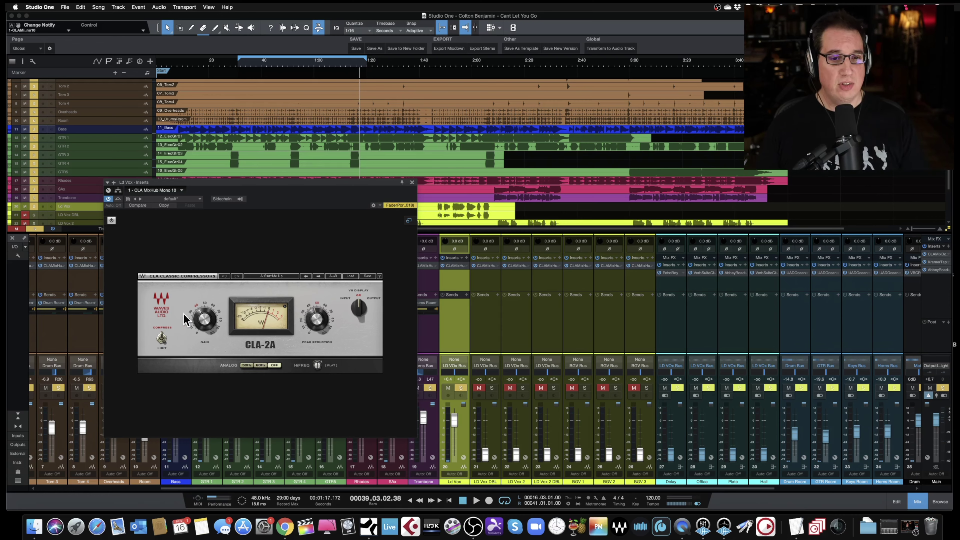
left_click_drag(252, 182, 253, 213)
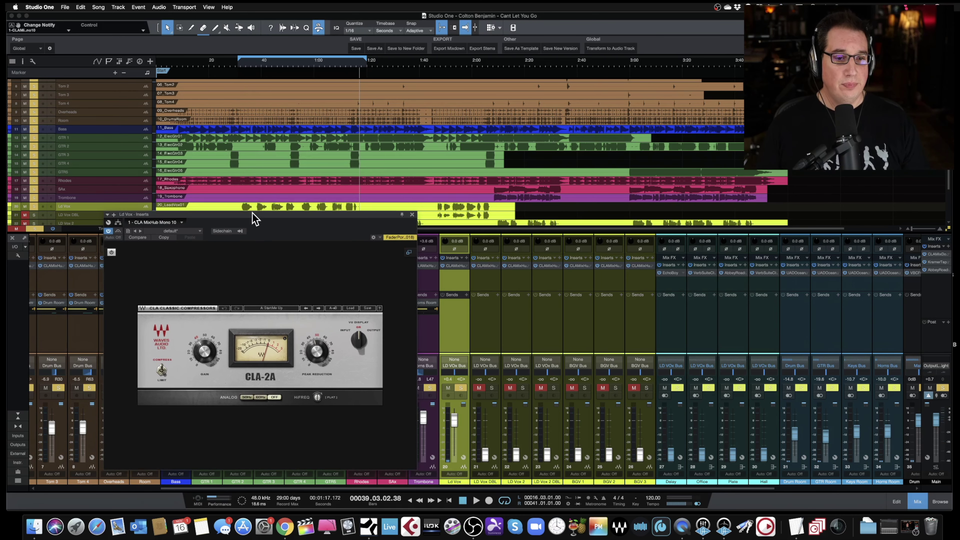
- Play from bar 18, lower the Ld Vox fader, and adjust the CLA-2A's peak reduction and gain, with gain at about 46
left_click(317, 398)
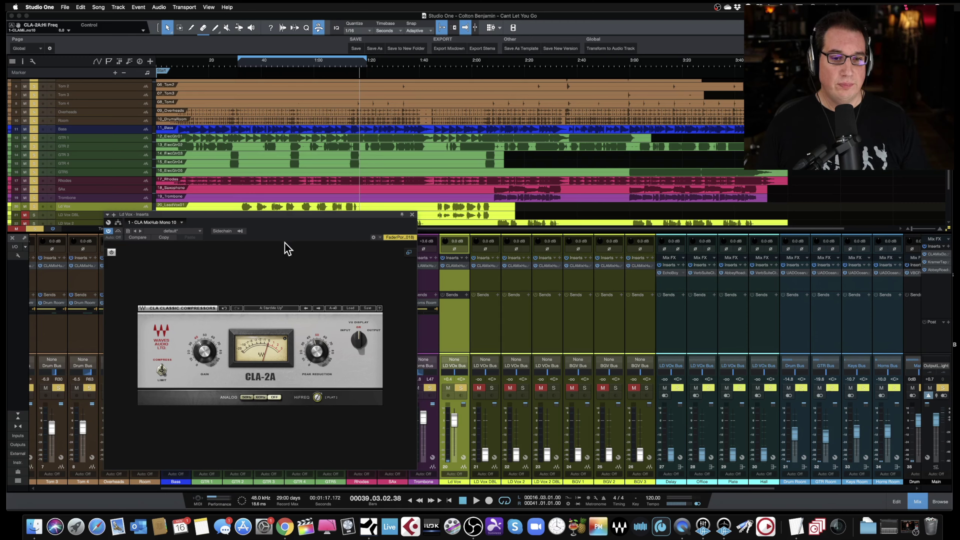
left_click(246, 68)
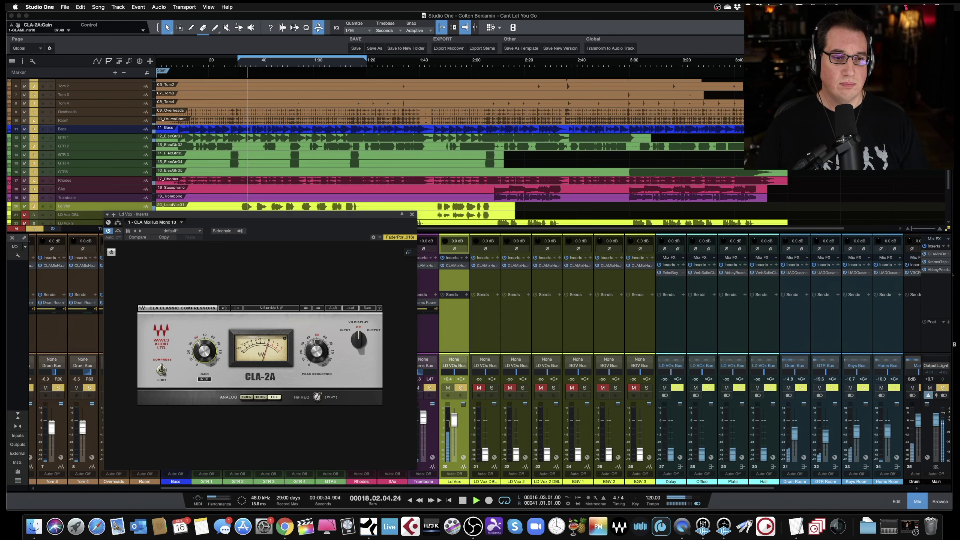
left_click_drag(455, 426, 453, 430)
left_click_drag(310, 346, 315, 353)
left_click_drag(212, 358, 201, 348)
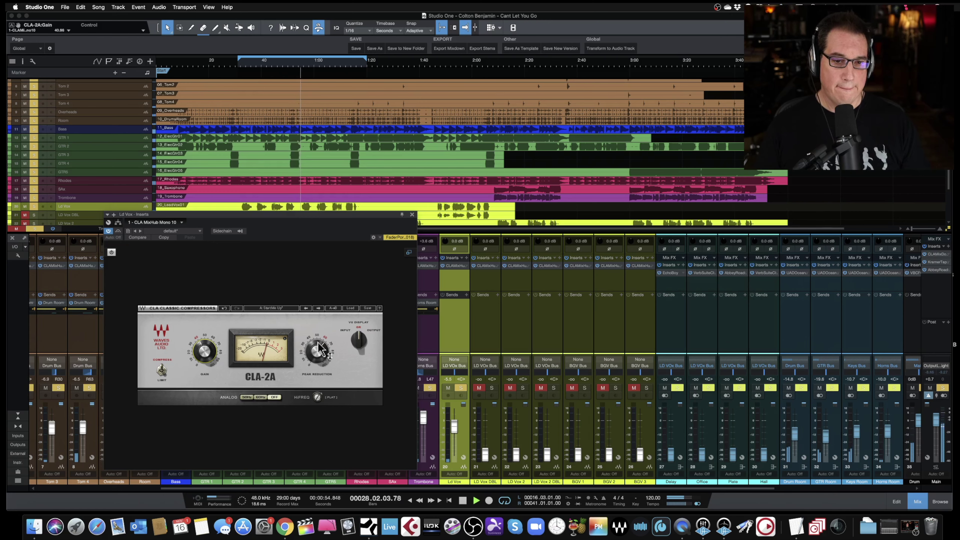
- Try the CLA-2A's HiFreq control at 0.1 during playback, stopping the song at the end
left_click_drag(317, 398, 317, 400)
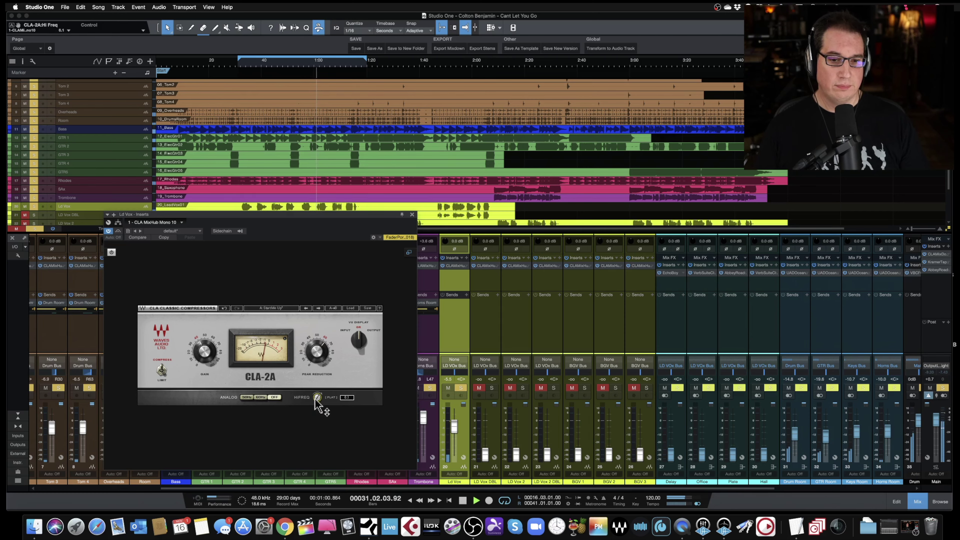
mouse_move(315, 398)
left_mouse_down()
mouse_move(315, 389)
mouse_move(318, 406)
left_mouse_up()
key("space")
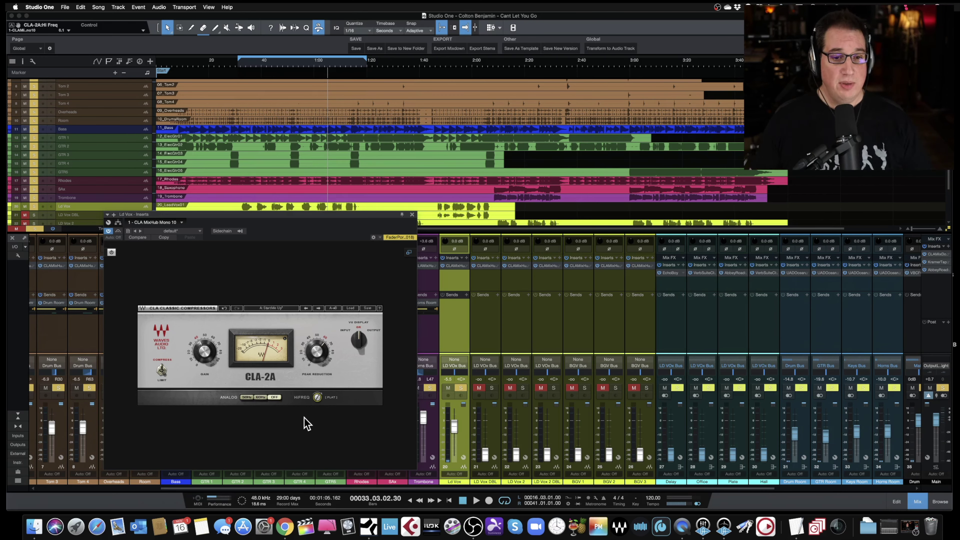
- Sweep the CLA-2A's HiFreq control up toward flat and back down to compare how the compressor reacts
left_click(318, 400)
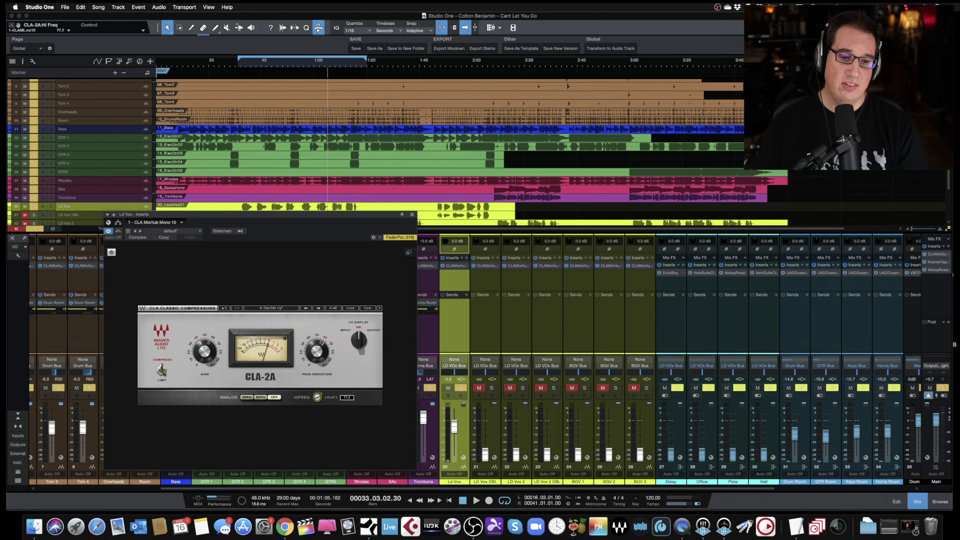
left_click_drag(318, 400, 317, 397)
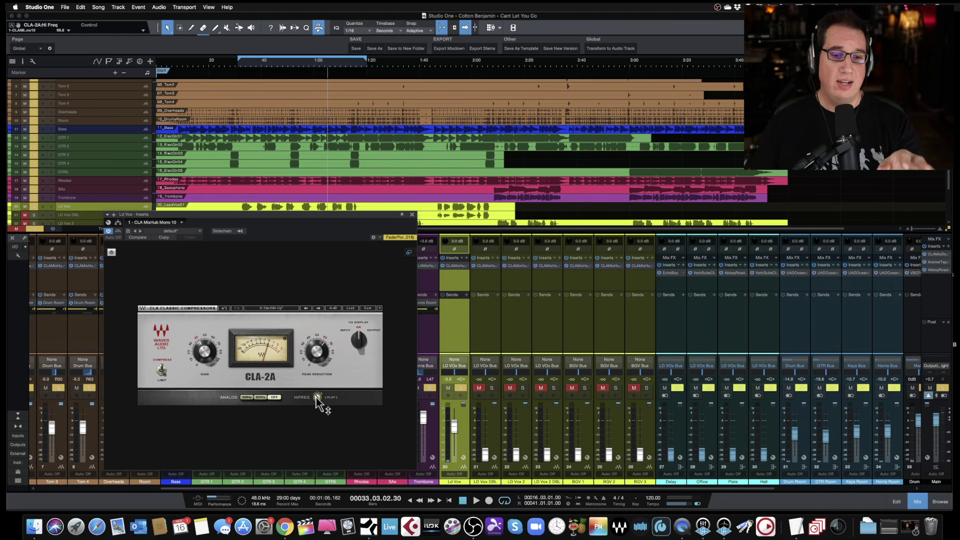
mouse_move(317, 399)
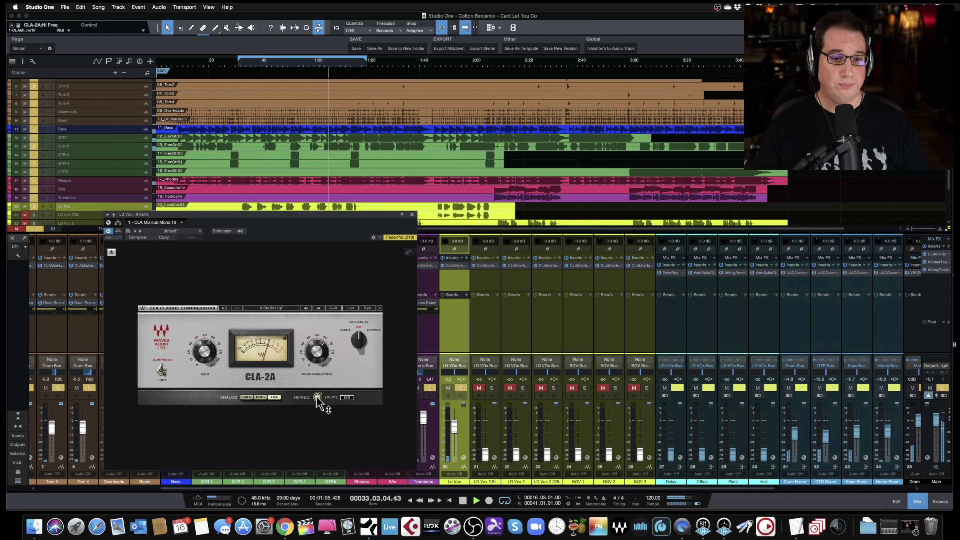
left_click_drag(316, 397, 317, 416)
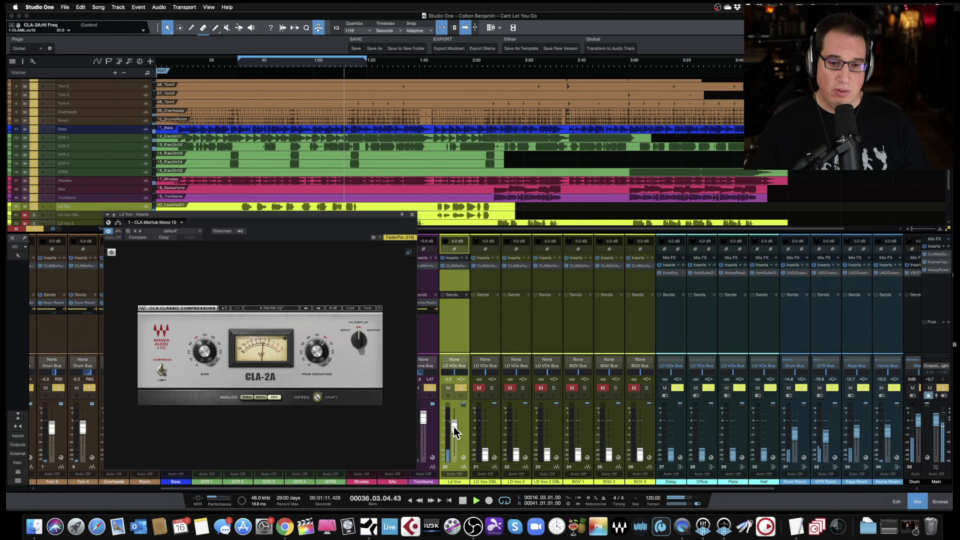
- Readjust the CLA-2A's HiFreq control and raise the Ld Vox channel volume to +0.7 dB during playback
left_click_drag(456, 430, 456, 424)
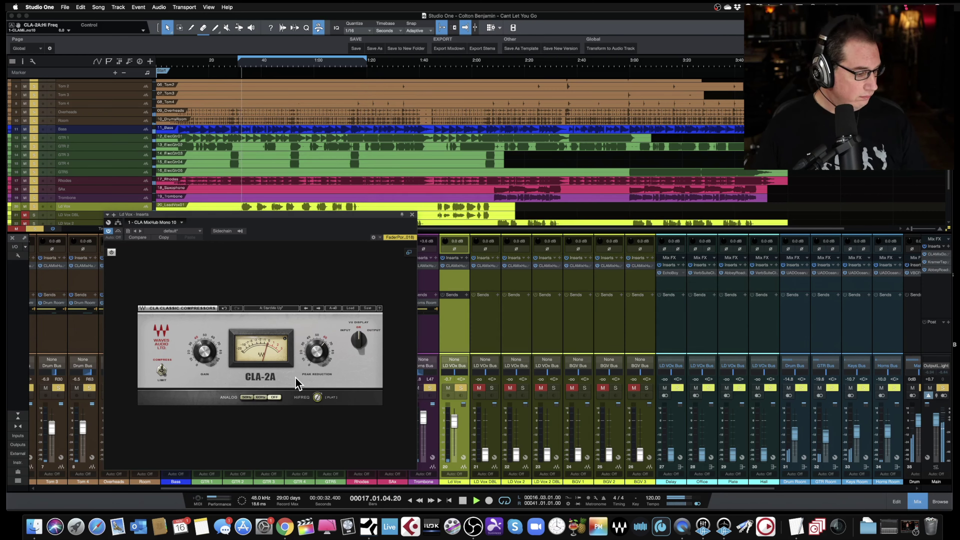
mouse_move(316, 404)
left_mouse_down()
mouse_move(317, 382)
mouse_move(317, 398)
left_mouse_up()
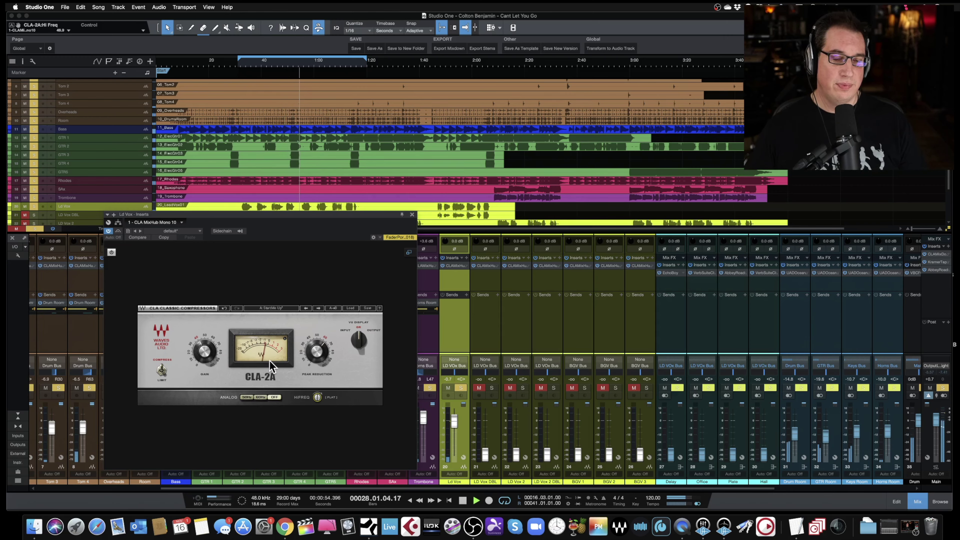
left_click_drag(455, 420, 454, 420)
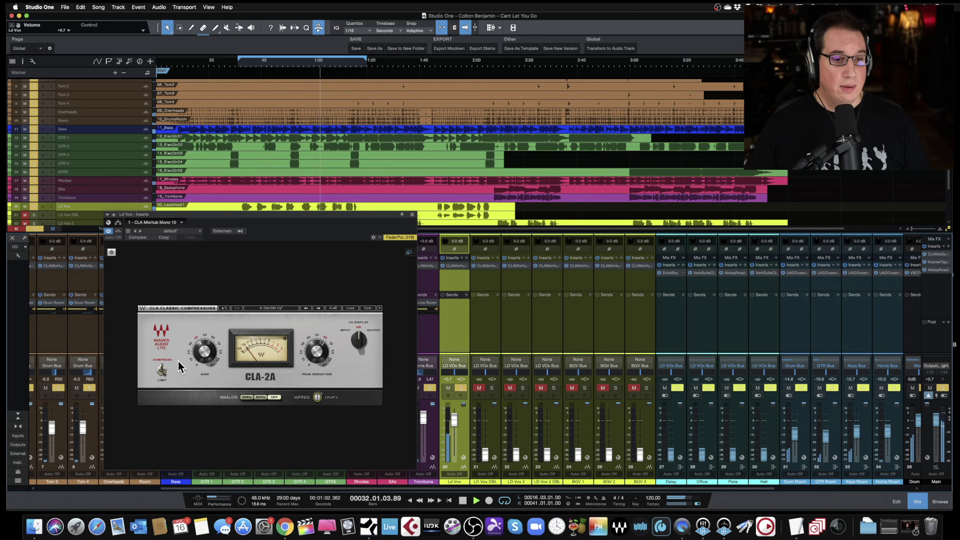
- Bypass the CLA-2A insert and re-enable it to compare the lead vocal with and without compression
left_click(111, 252)
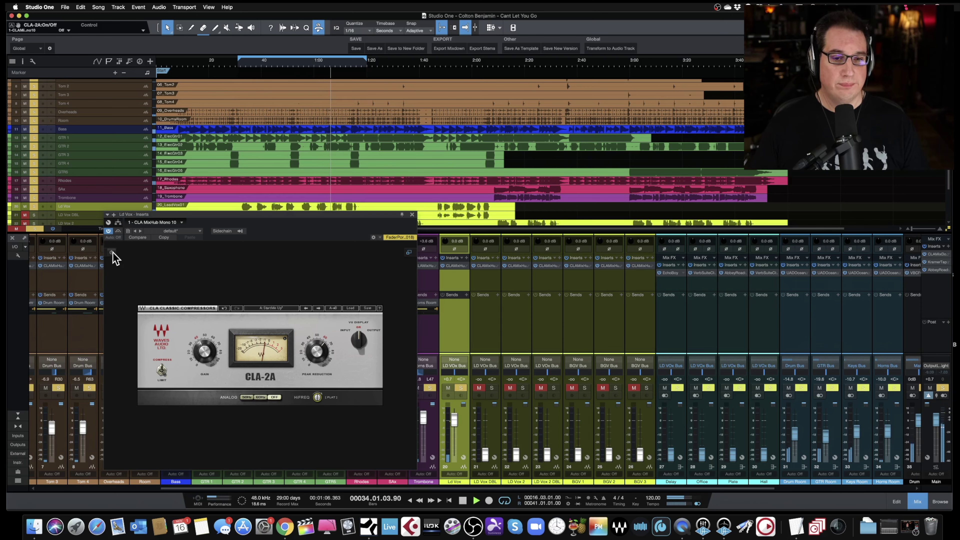
left_click(111, 252)
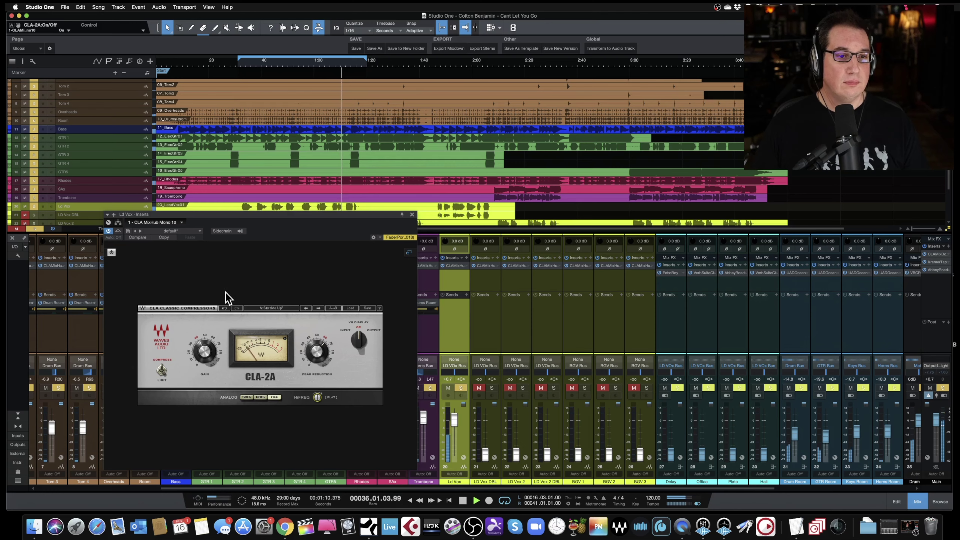
- Compare the lead vocal using the CLA MixHub's bypass, return from the CLA-2A to its channel strip, and audition the song
left_click(118, 232)
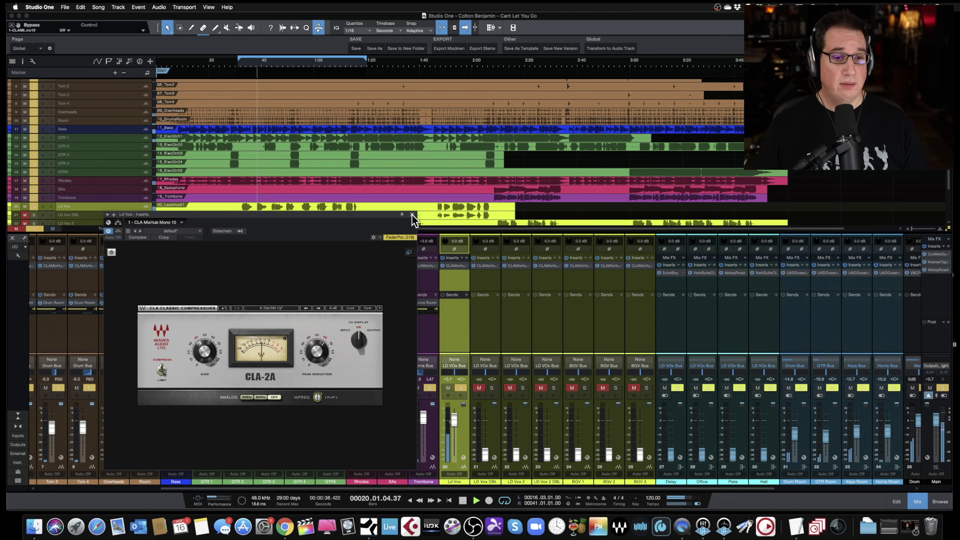
left_click(409, 252)
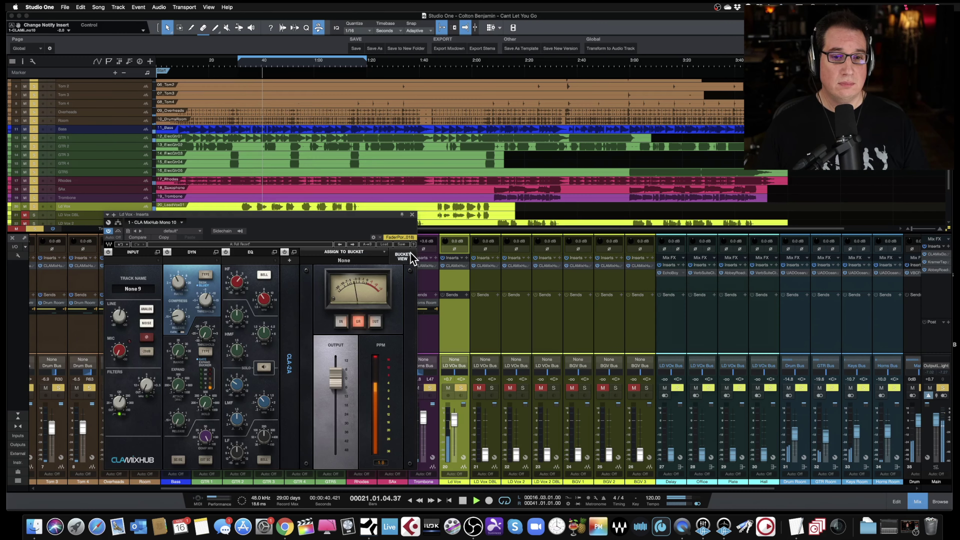
key("space")
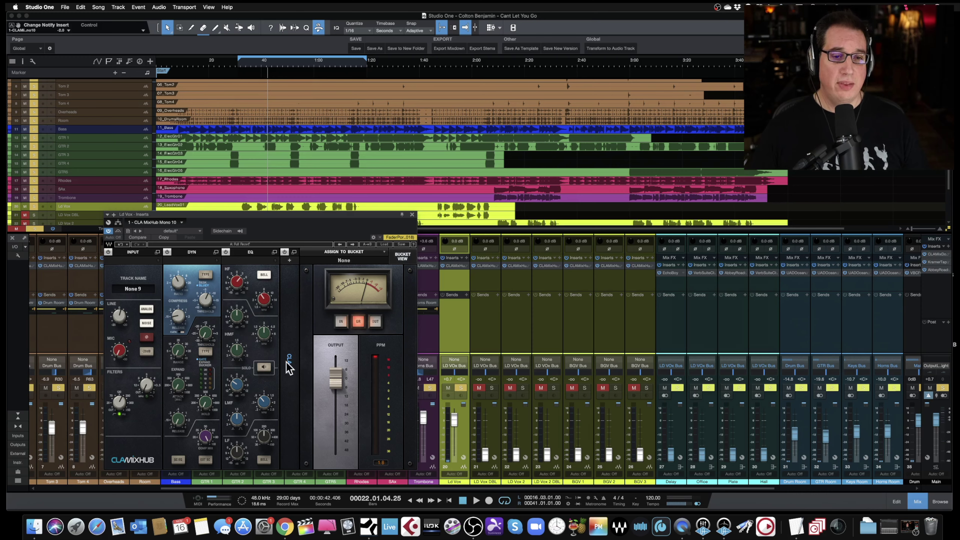
key("space")
left_click_drag(275, 216, 271, 220)
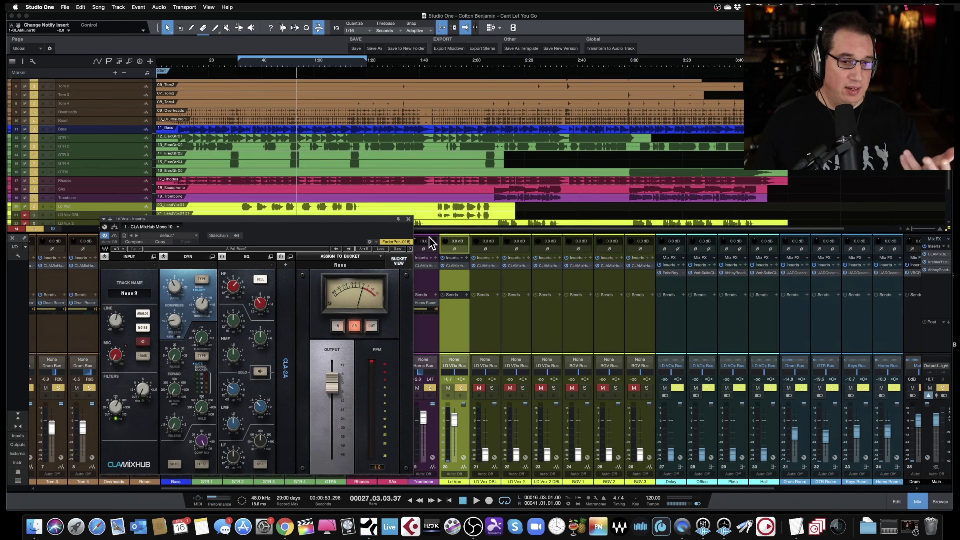
- Insert the UAD Maag EQ4(m) on the Ld Vox channel after the CLA MixHub and reposition its window
left_click(408, 219)
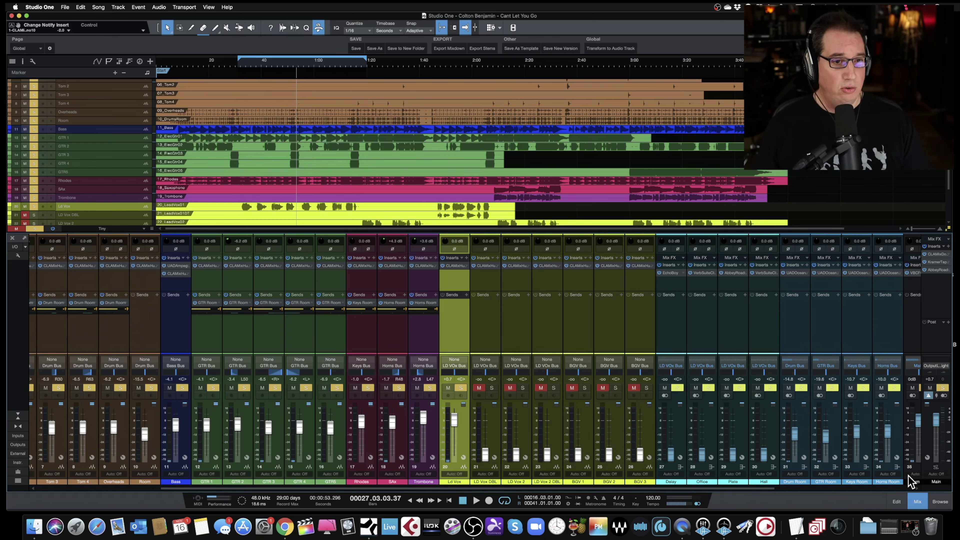
left_click(937, 500)
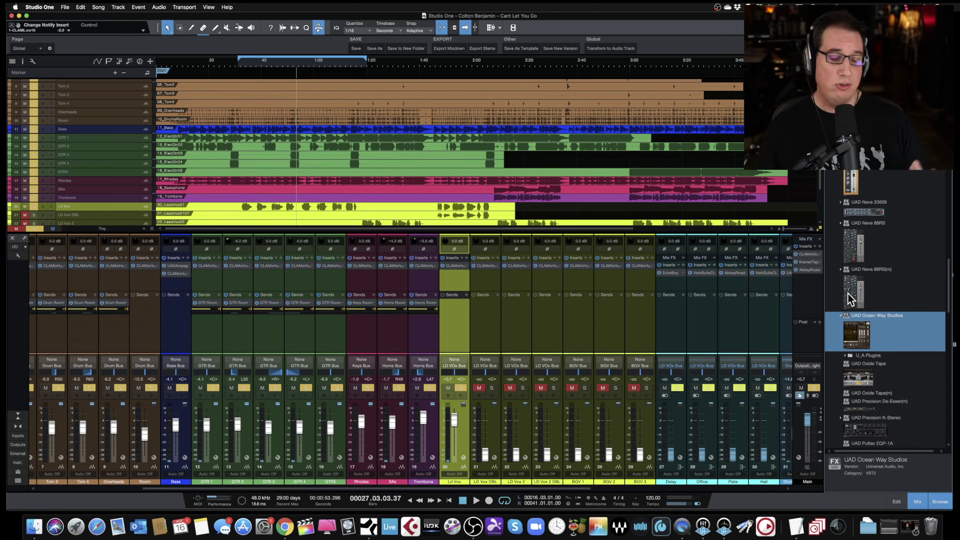
scroll(849, 299, "up", 10)
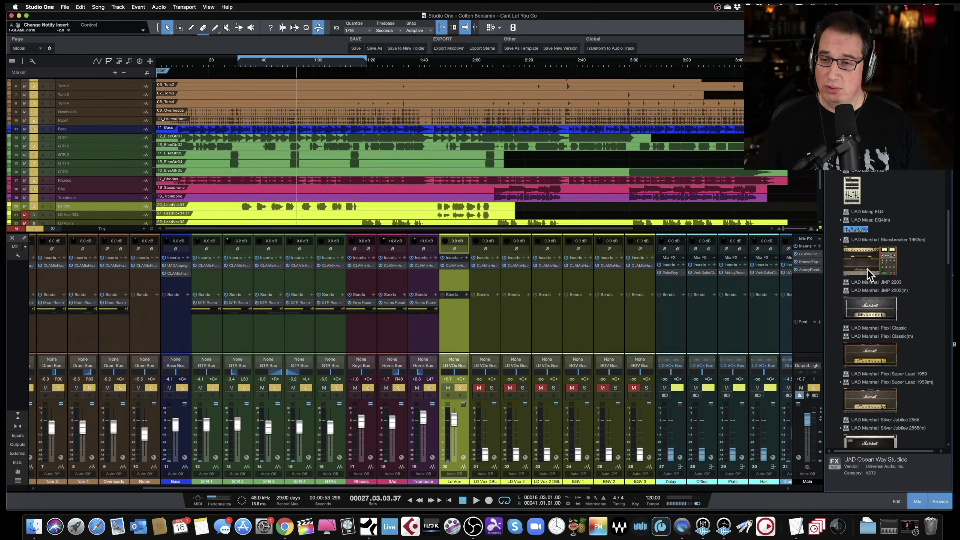
left_click(860, 229)
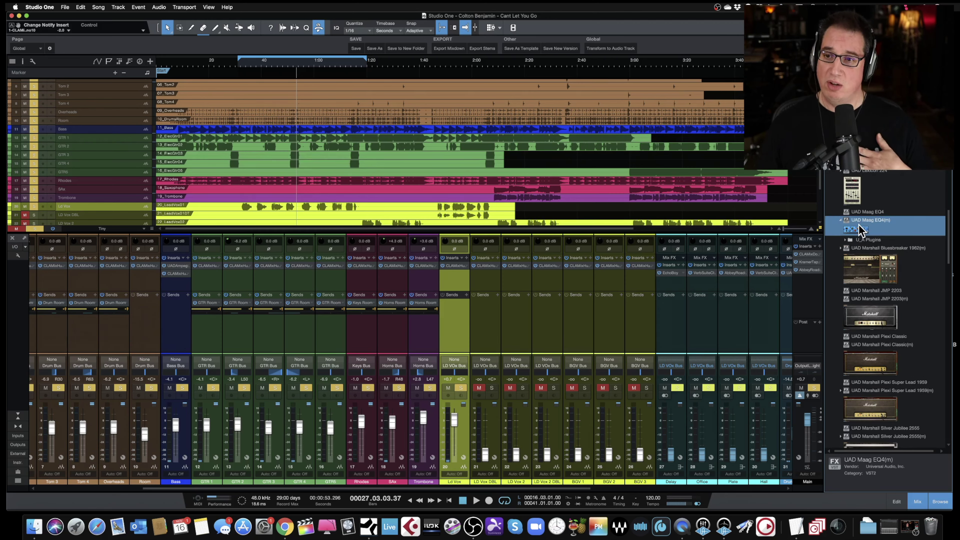
left_click_drag(857, 229, 453, 286)
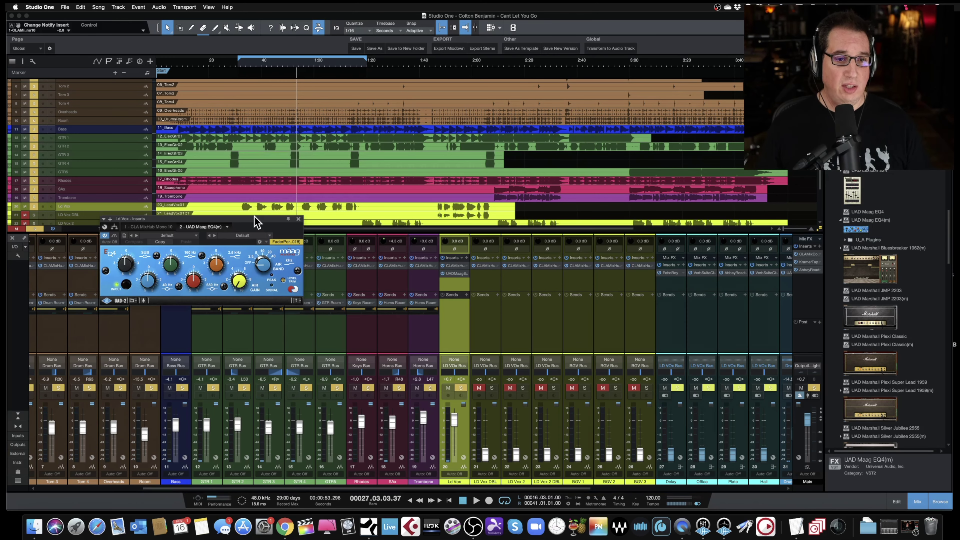
left_click_drag(254, 217, 348, 259)
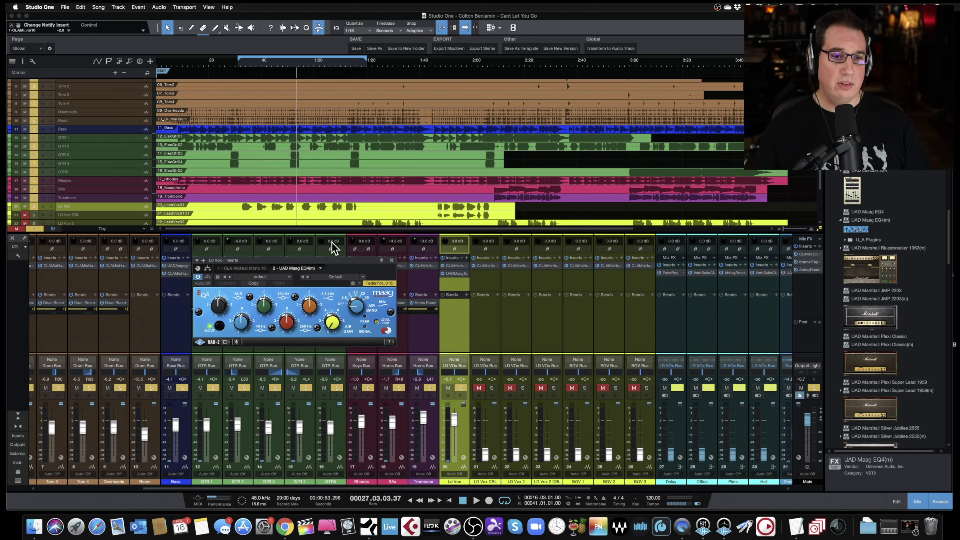
left_click_drag(325, 261, 328, 245)
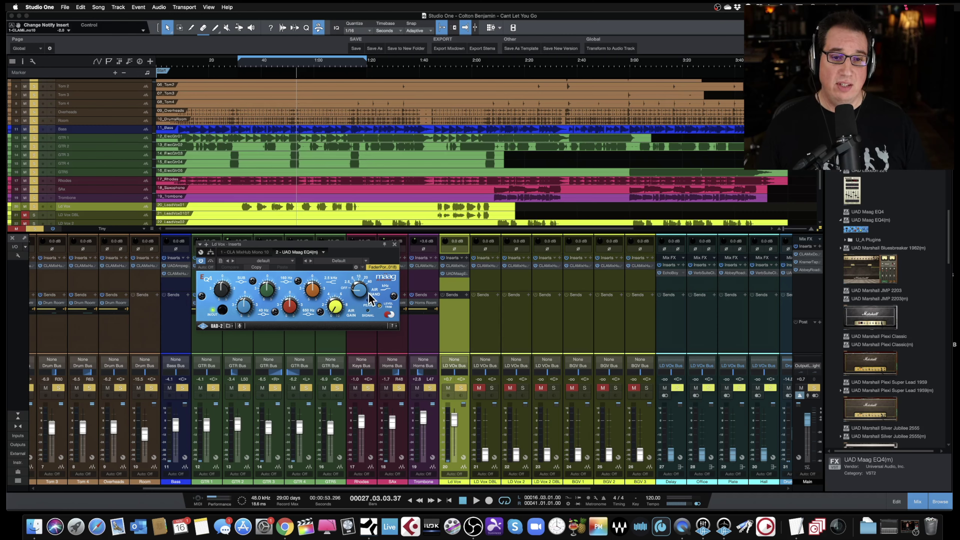
- Set the Maag EQ4's Air Band to 40 kHz and its Air Gain to 3.0
left_click_drag(357, 296, 357, 291)
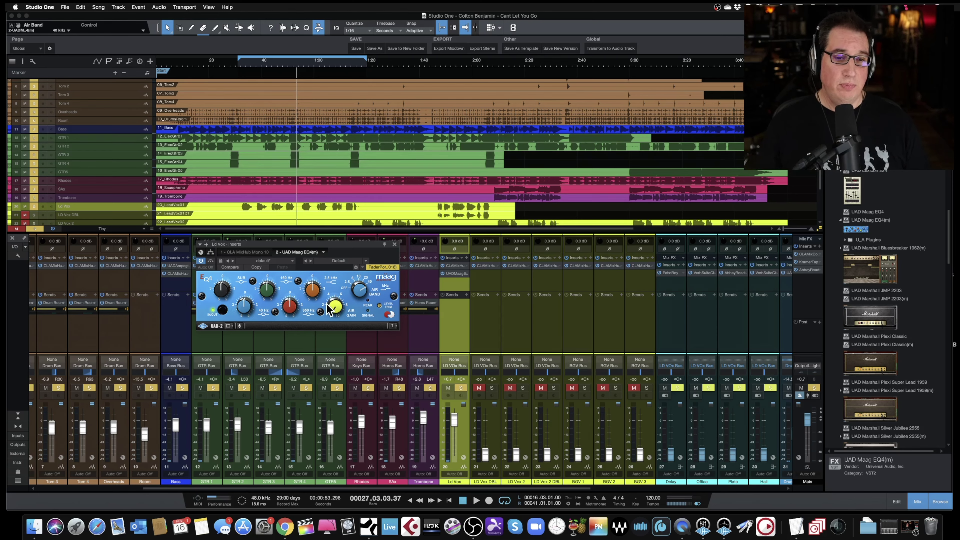
left_click_drag(332, 309, 332, 288)
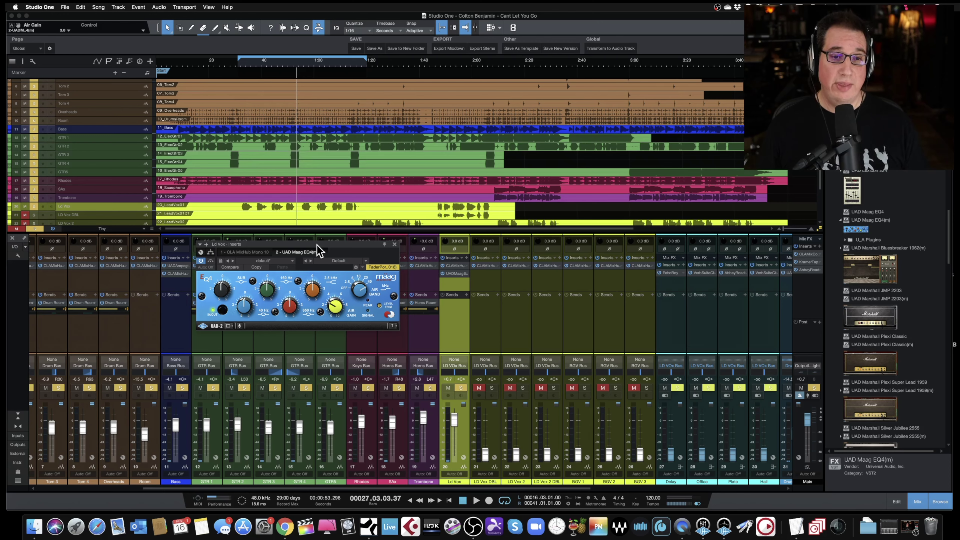
left_click_drag(316, 246, 315, 261)
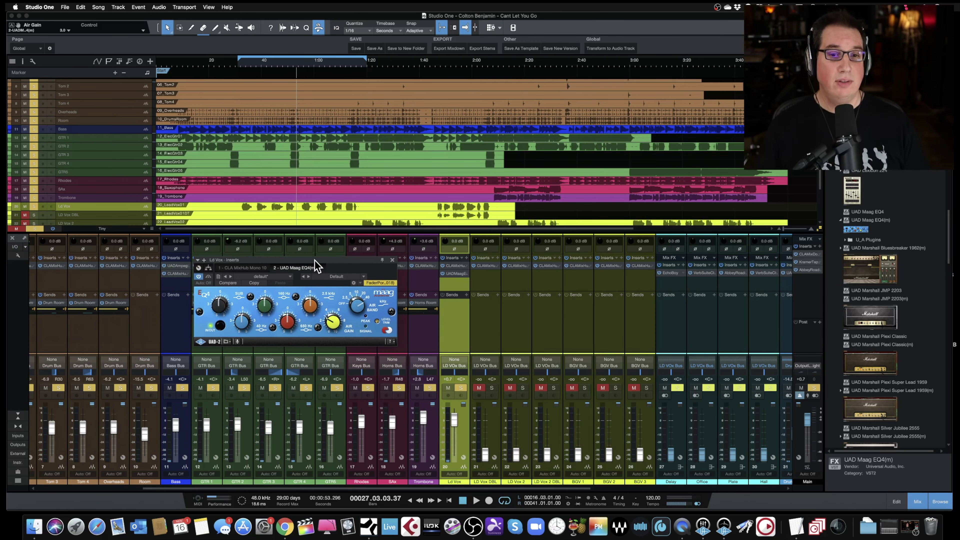
- Raise the Maag EQ4's Air Gain to 3.5 during playback from bar 17 and compare with the EQ bypassed
left_click(243, 68)
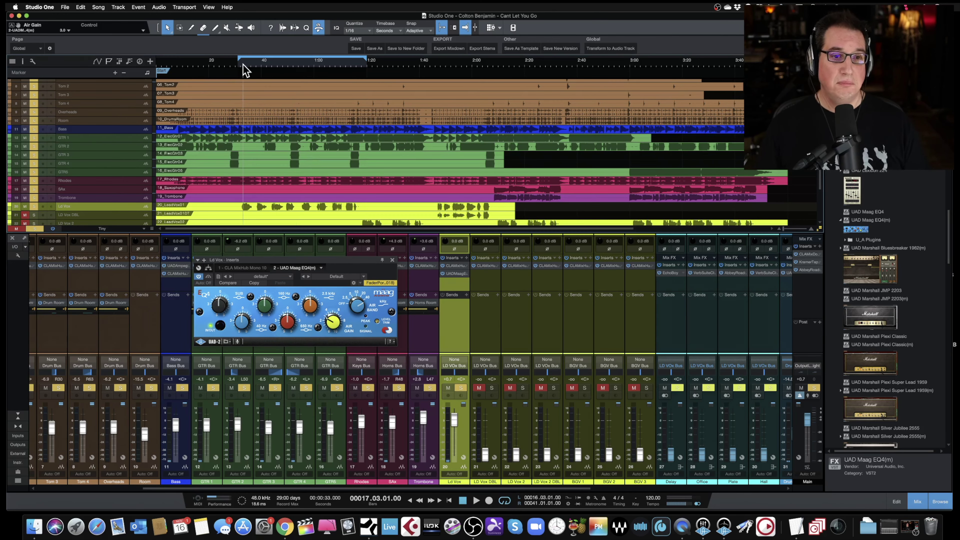
left_click(240, 67)
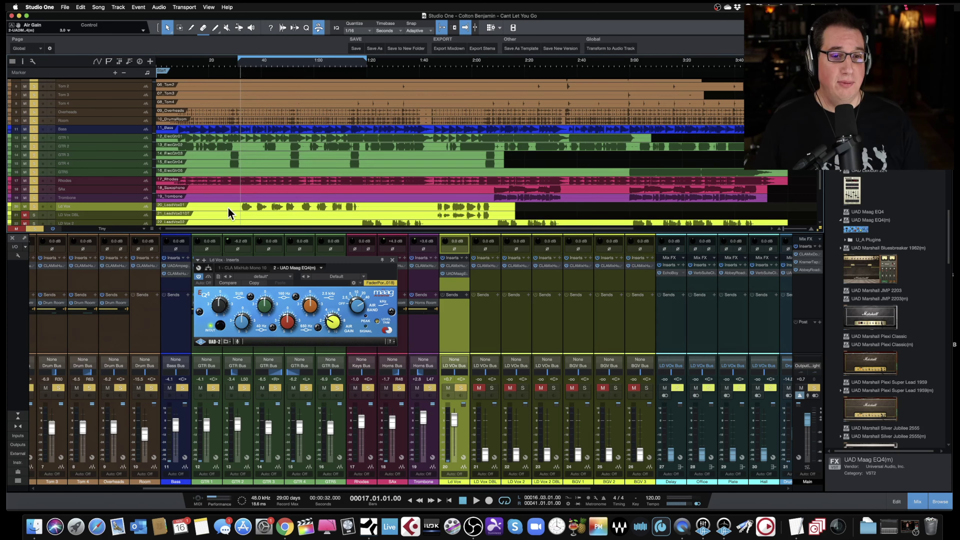
left_click_drag(331, 322, 329, 292)
key("space")
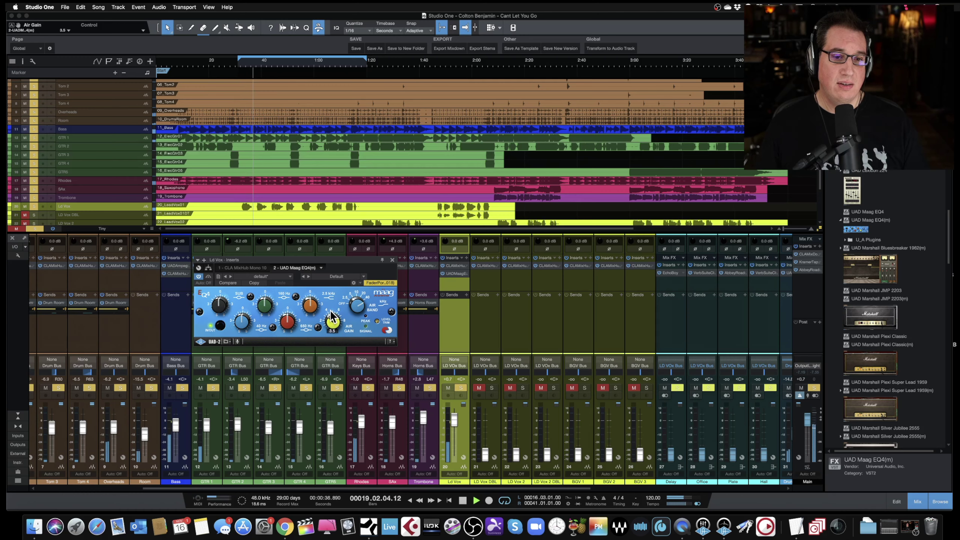
left_click(209, 276)
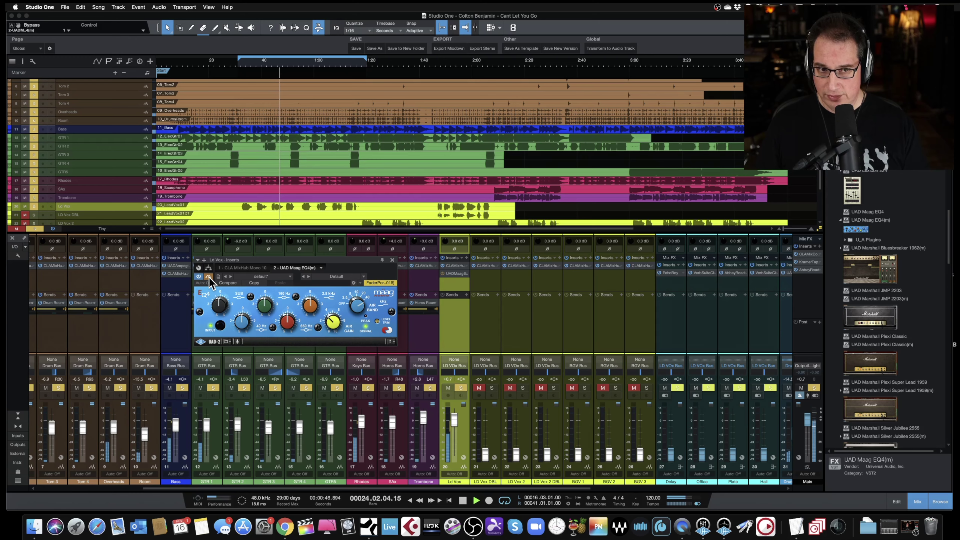
left_click(208, 276)
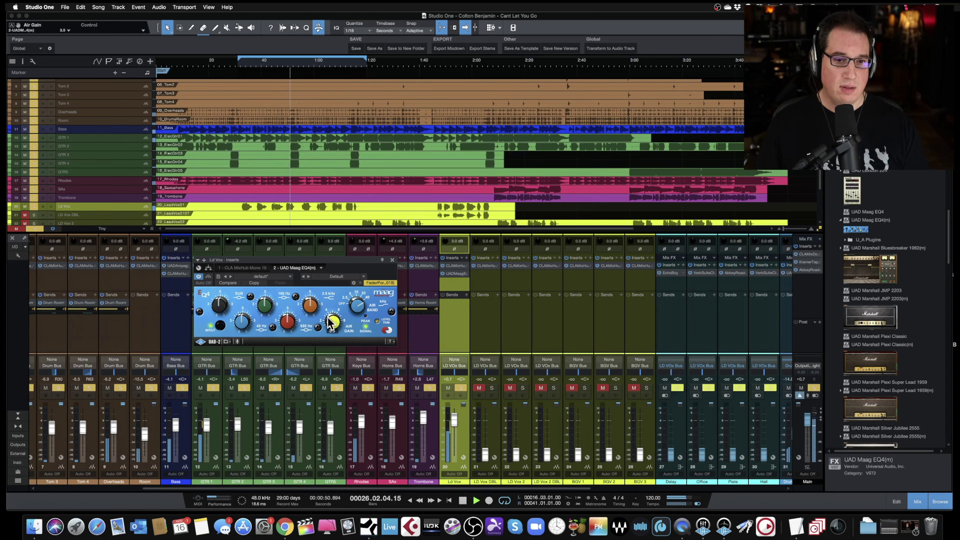
- Try a higher Air Gain on the Maag EQ4 during playback and bring it back to 4.0
scroll(328, 321, "up", 2)
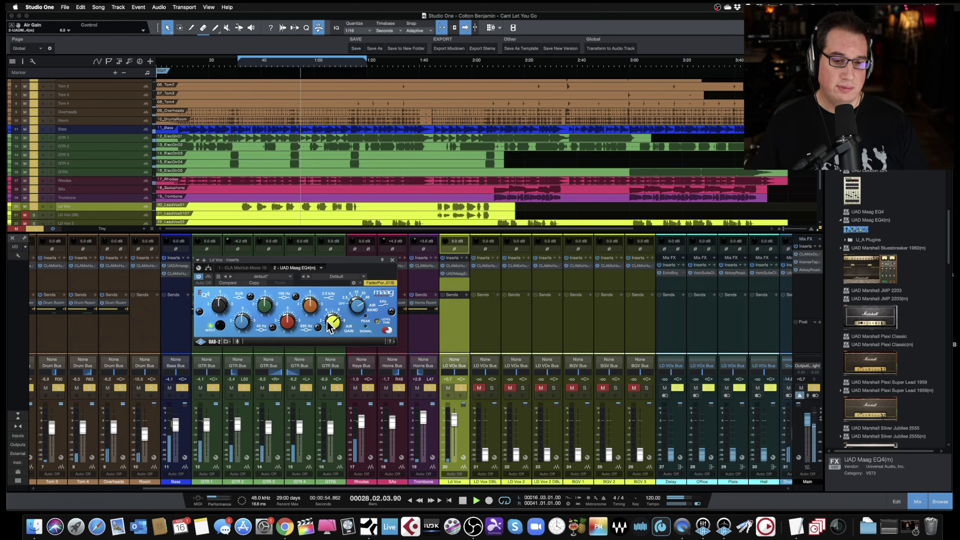
mouse_move(327, 321)
left_mouse_down()
mouse_move(328, 310)
mouse_move(328, 326)
left_mouse_up()
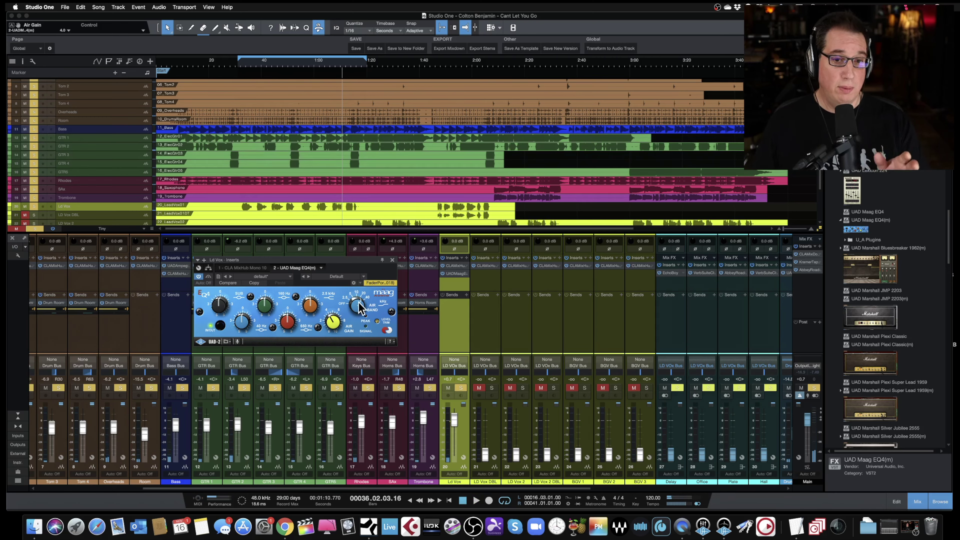
left_click_drag(257, 261, 251, 266)
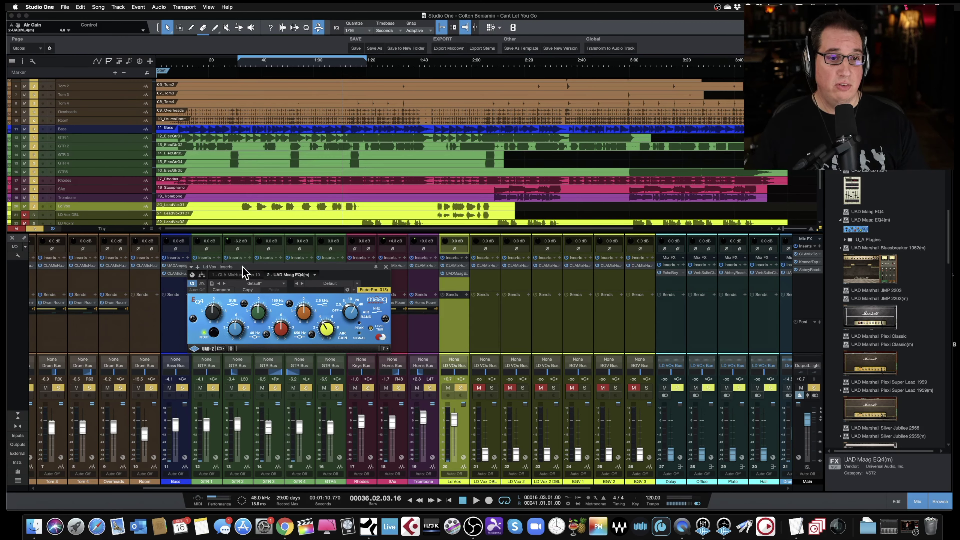
left_click_drag(249, 265, 240, 244)
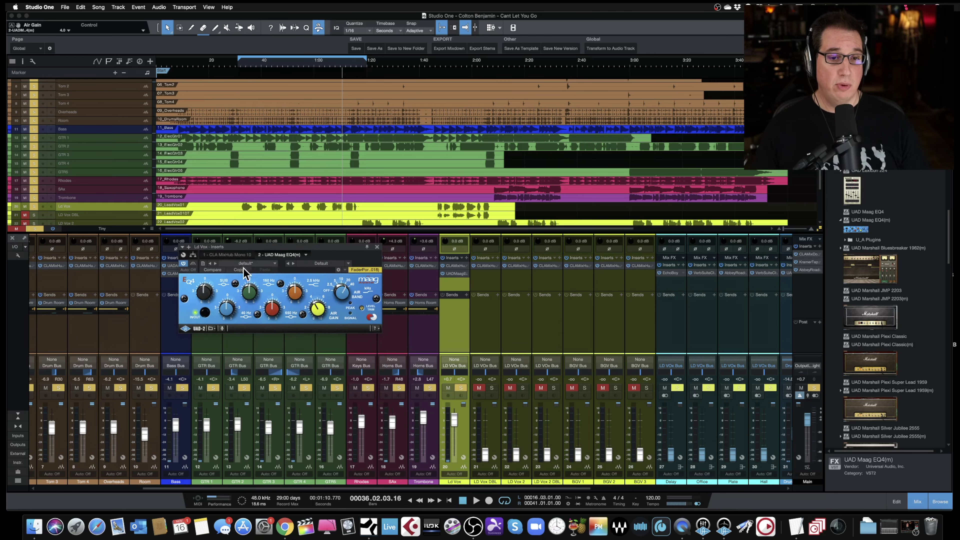
- Try the Maag EQ4's Air Gain at 4.5 during playback and compare the lead vocal with the EQ bypassed
key("space")
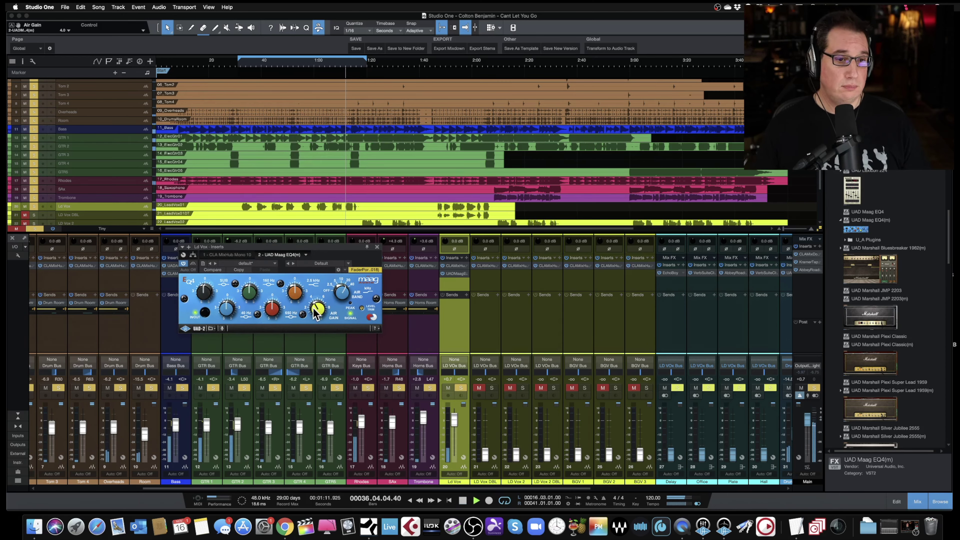
left_click_drag(317, 311, 315, 317)
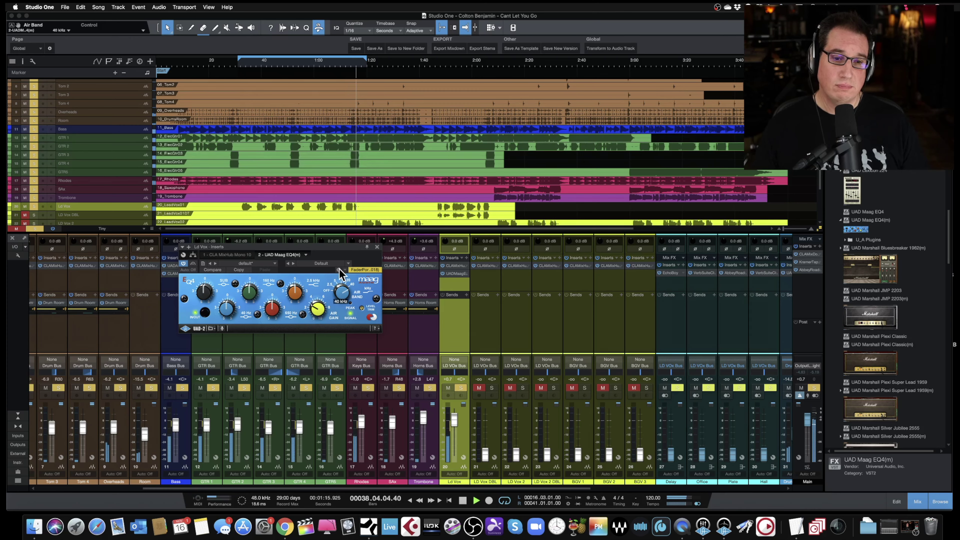
left_click_drag(316, 309, 313, 303)
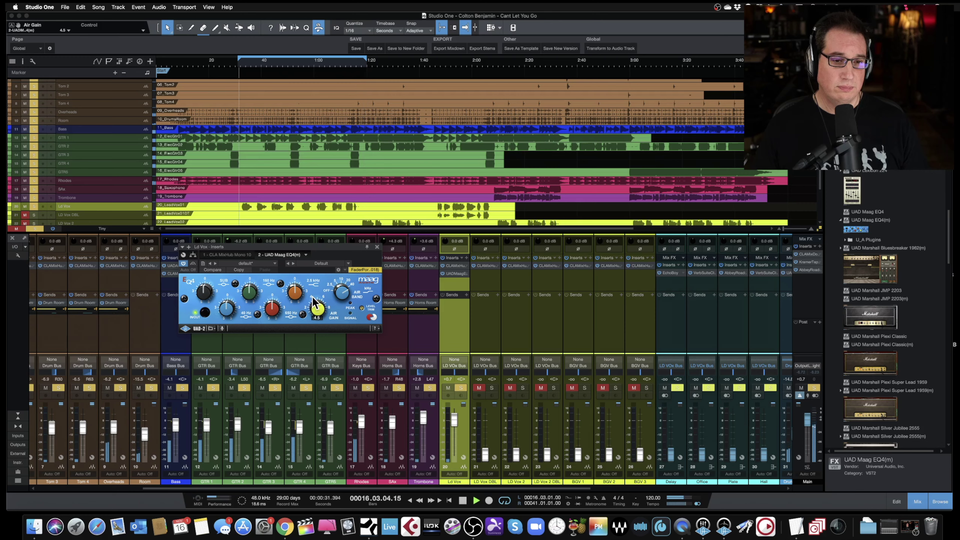
left_click(194, 264)
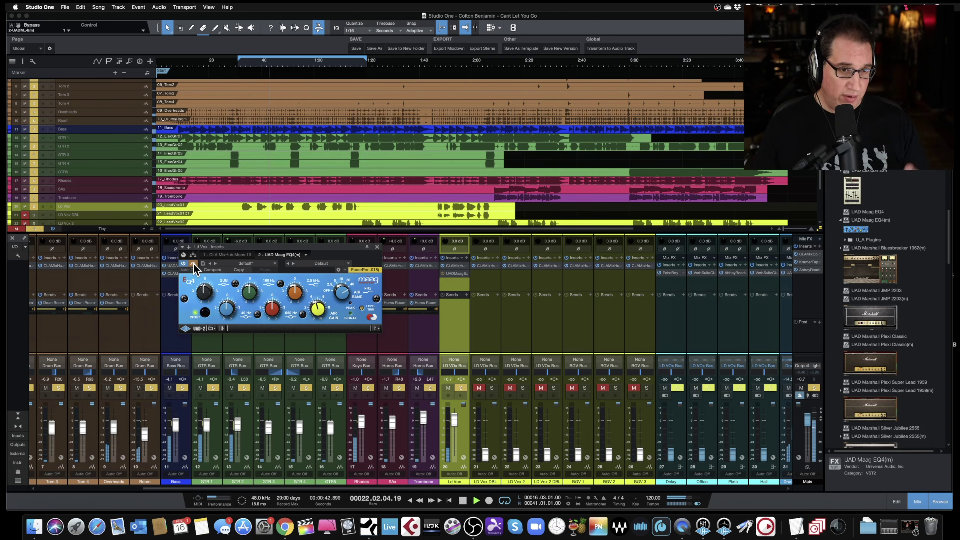
left_click(194, 264)
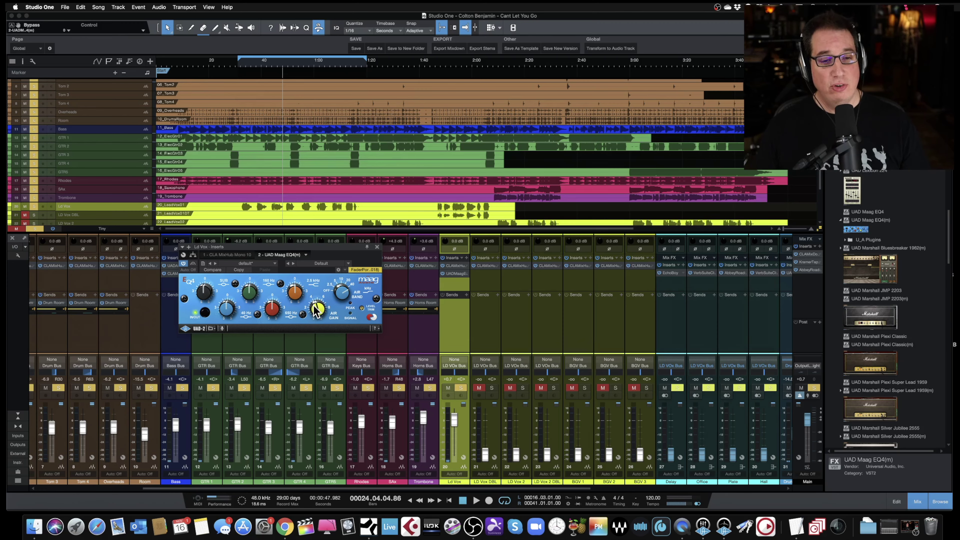
- Exaggerate the Maag EQ4's Air Gain, bring it back to 4.0, and lower it to 3.5 during playback
left_click_drag(317, 312, 311, 287)
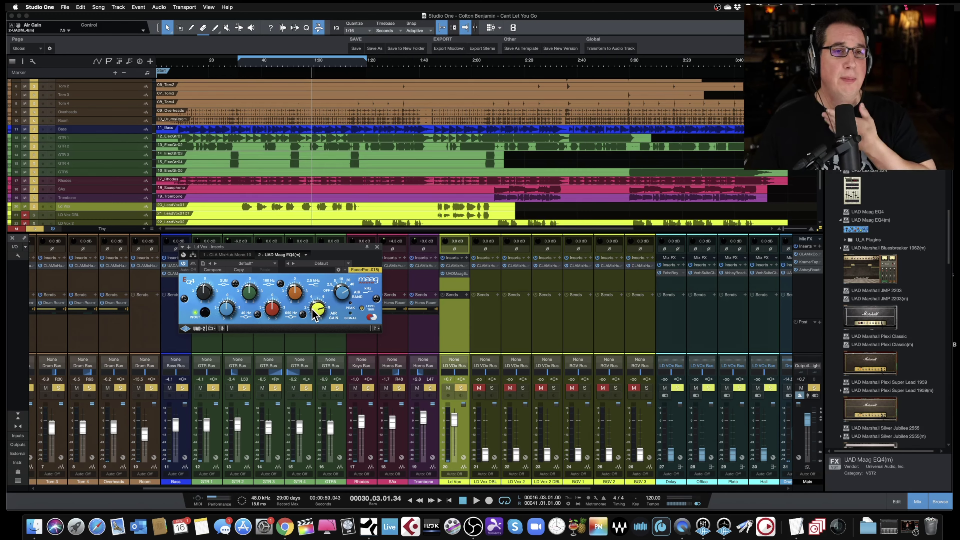
left_click_drag(313, 318, 314, 331)
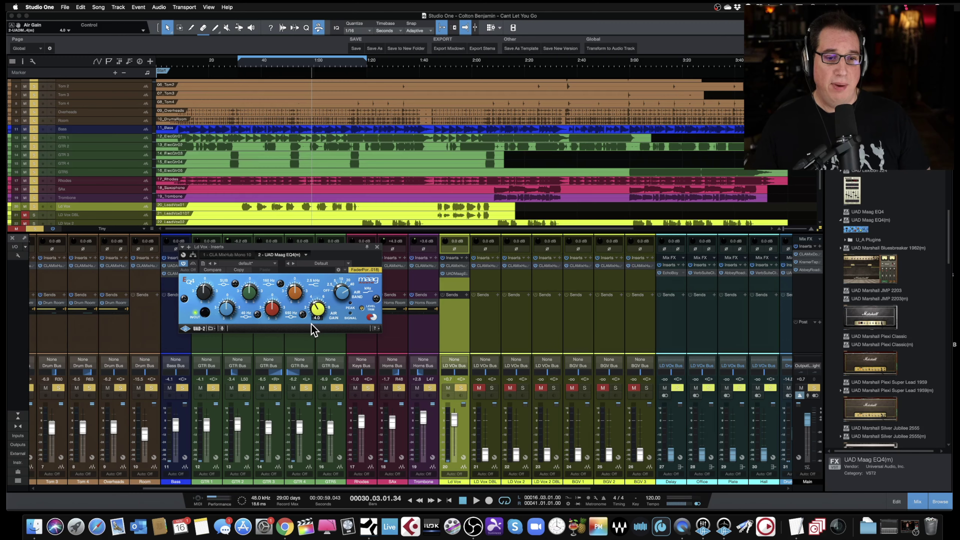
key("space")
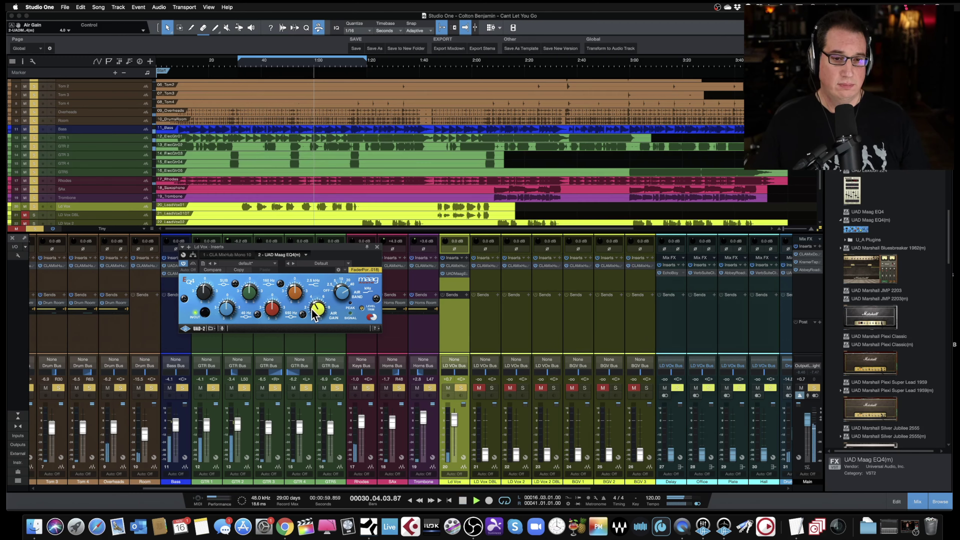
left_click_drag(312, 307, 316, 315)
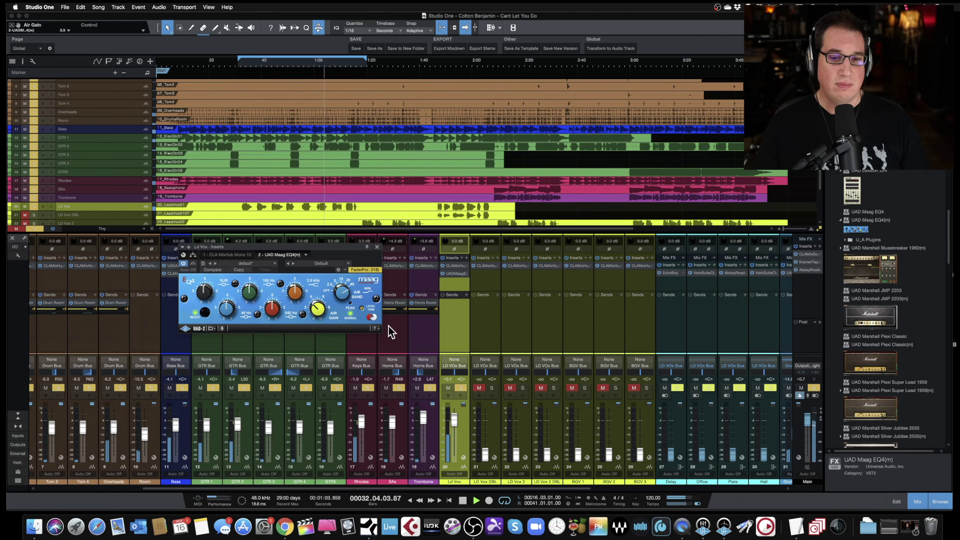
- Compare the lead vocal with the Maag EQ4 bypassed and re-enabled, and close the plug-in window
left_click(193, 264)
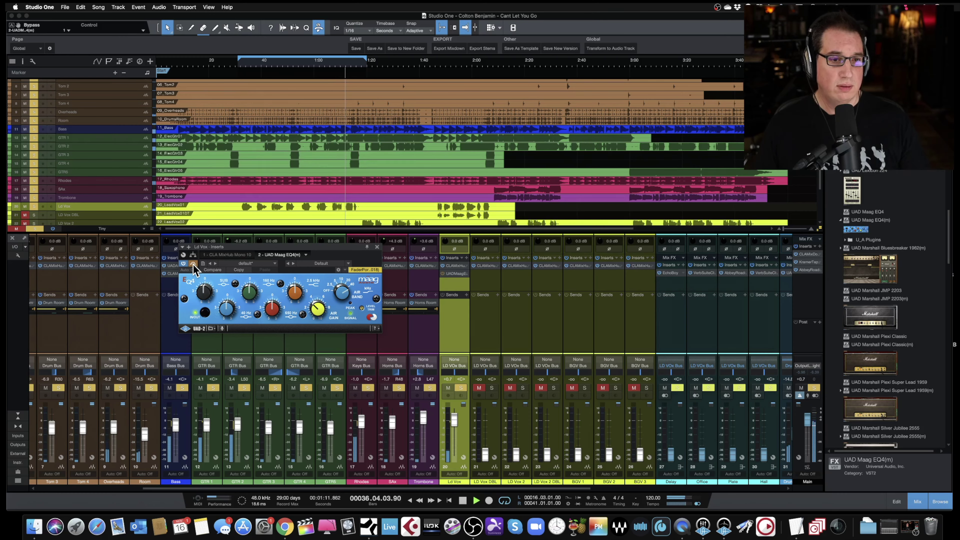
left_click(193, 264)
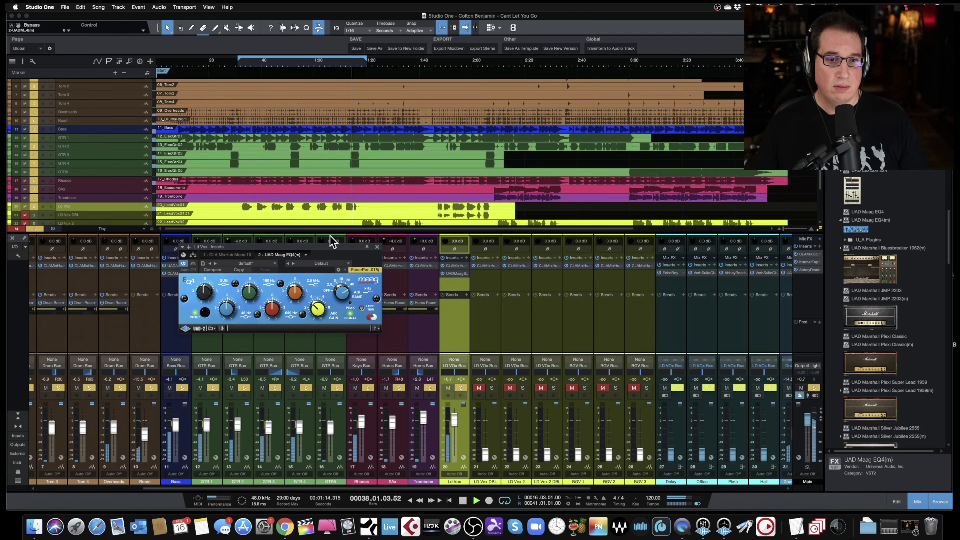
left_click(377, 248)
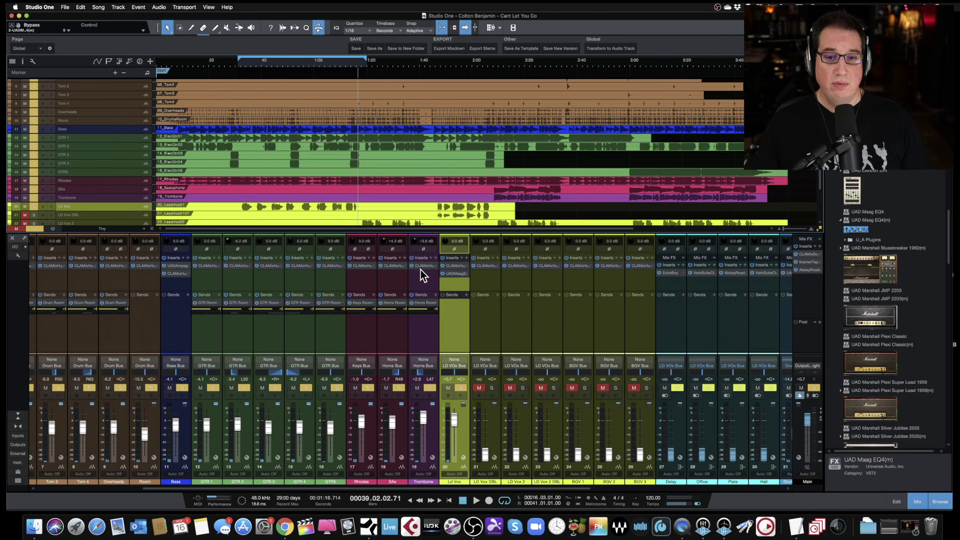
- Enlarge the mix console's height and look through the UAD effects for another plug-in
left_click_drag(410, 232, 410, 213)
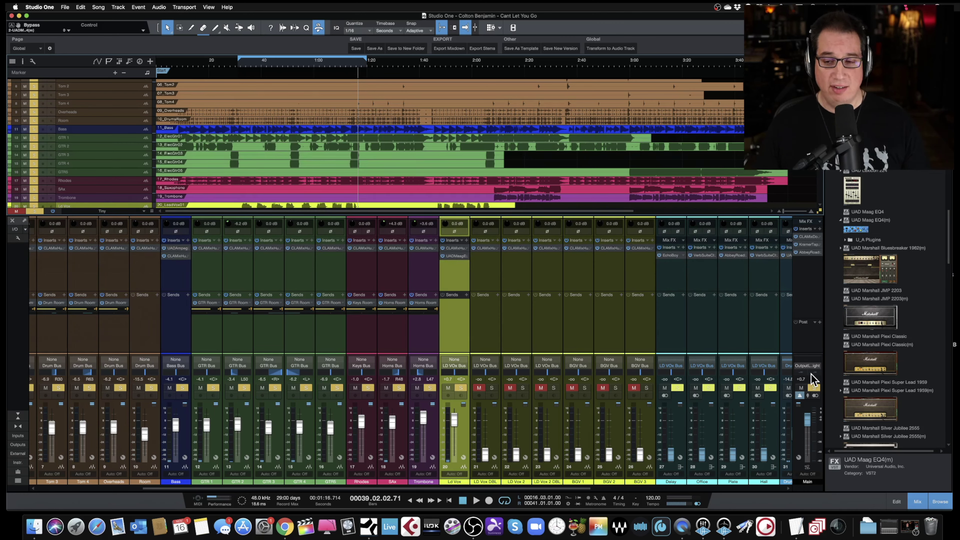
scroll(835, 365, "down", 5)
scroll(834, 365, "down", 7)
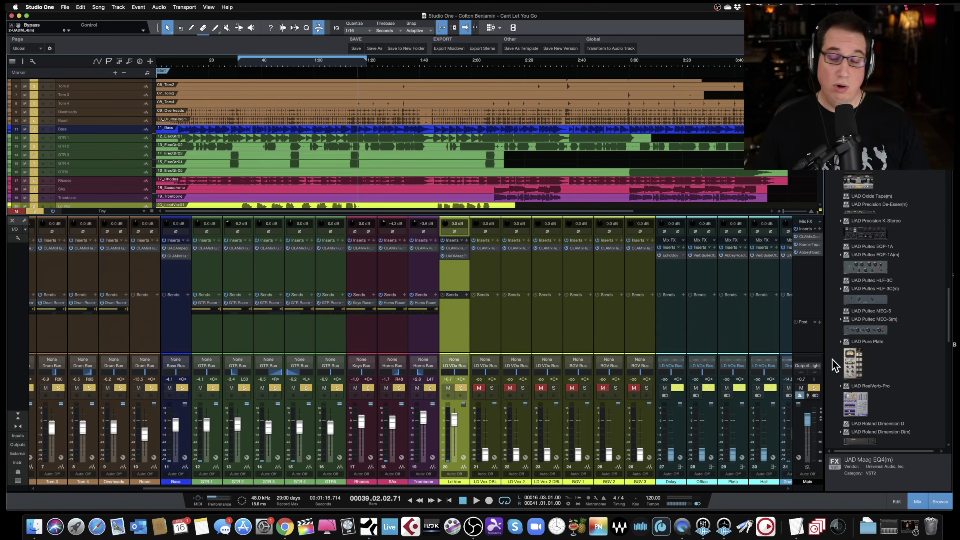
scroll(834, 366, "down", 6)
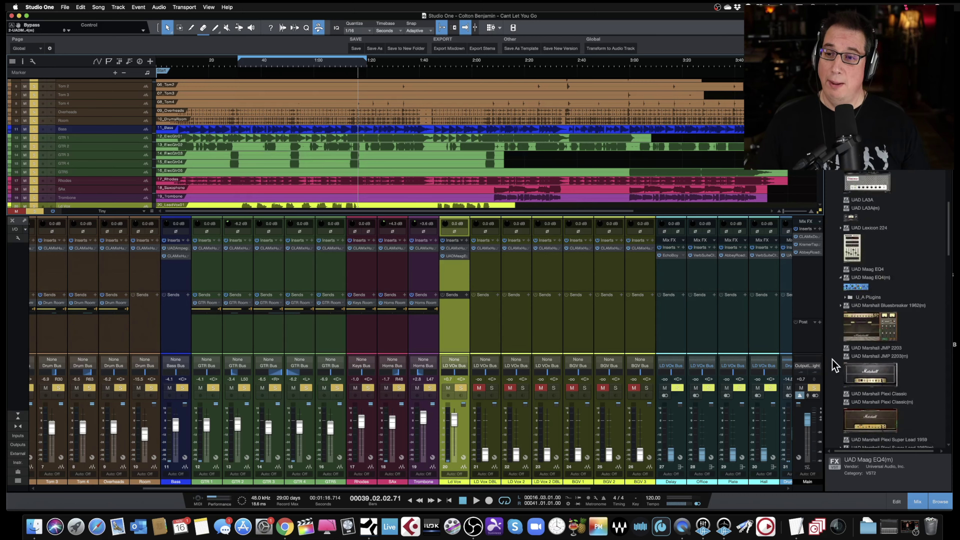